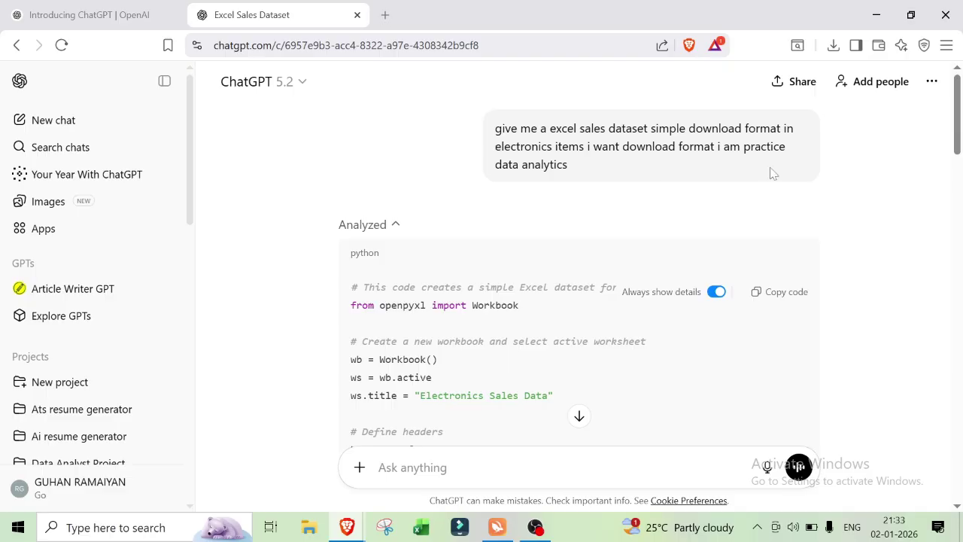
# Send ChatGPT the prompt "GIVE me a sample excell dataset for practice for my data analyst".
pyautogui.moveTo(774, 175)
pyautogui.scroll(-9, 754, 275)
pyautogui.scroll(-10, 738, 287)
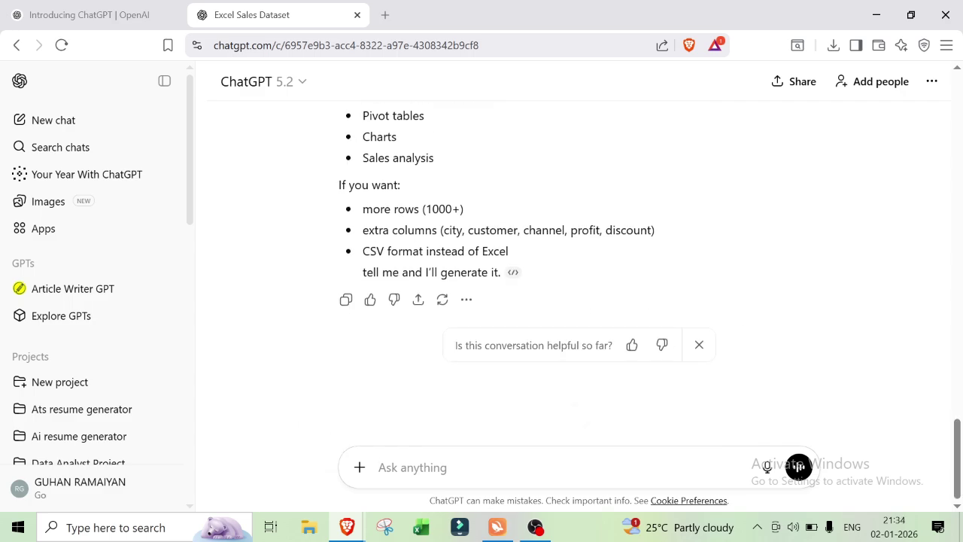
pyautogui.write('GIVE ')
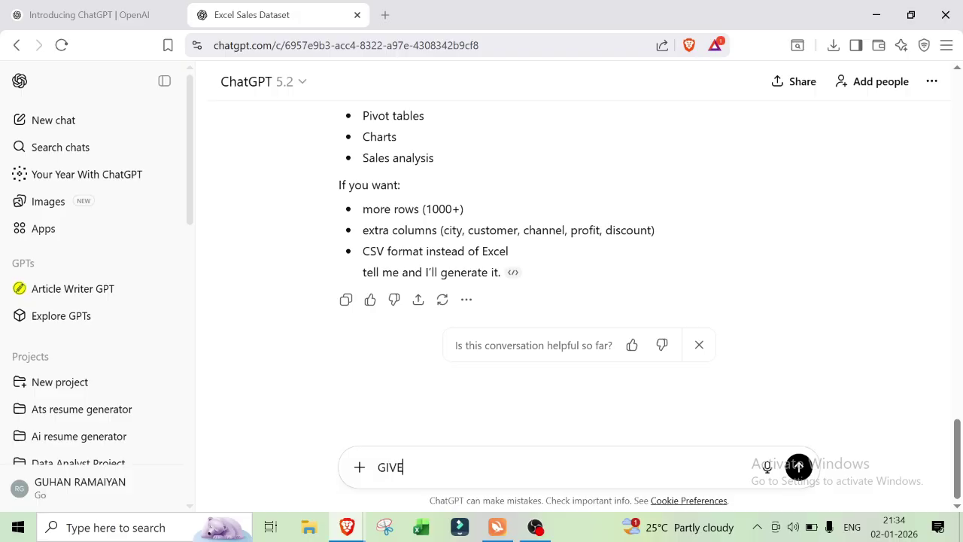
pyautogui.write('me a sample dataset ')
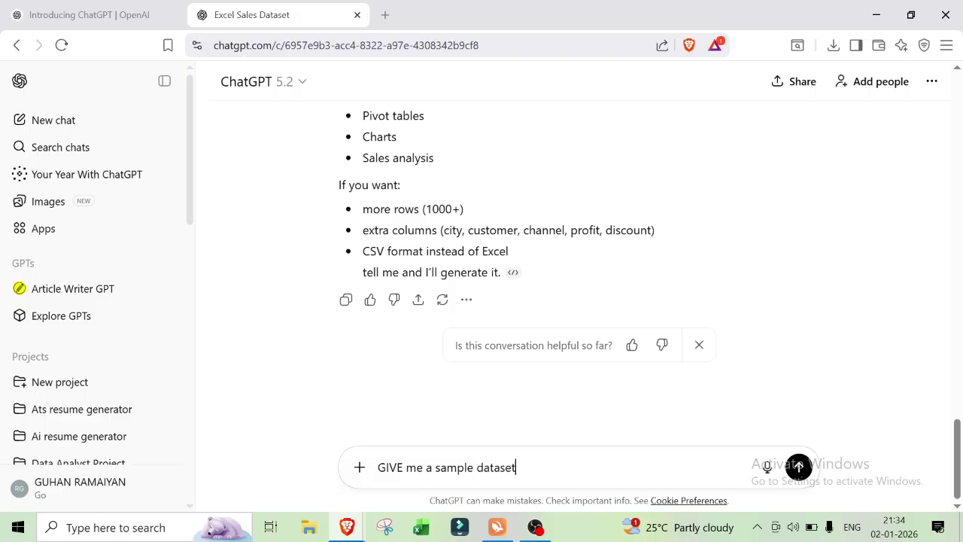
pyautogui.write('for practice')
pyautogui.press('Left')
pyautogui.press('Left')
pyautogui.press('Left')
pyautogui.press('Left')
pyautogui.press('Left')
pyautogui.press('Left')
pyautogui.press('Left')
pyautogui.press('Left')
pyautogui.press('Left')
pyautogui.press('Left')
pyautogui.press('Left')
pyautogui.press('Left')
pyautogui.press('Left')
pyautogui.press('Left')
pyautogui.press('Left')
pyautogui.press('Left')
pyautogui.press('Left')
pyautogui.press('Left')
pyautogui.write('e')
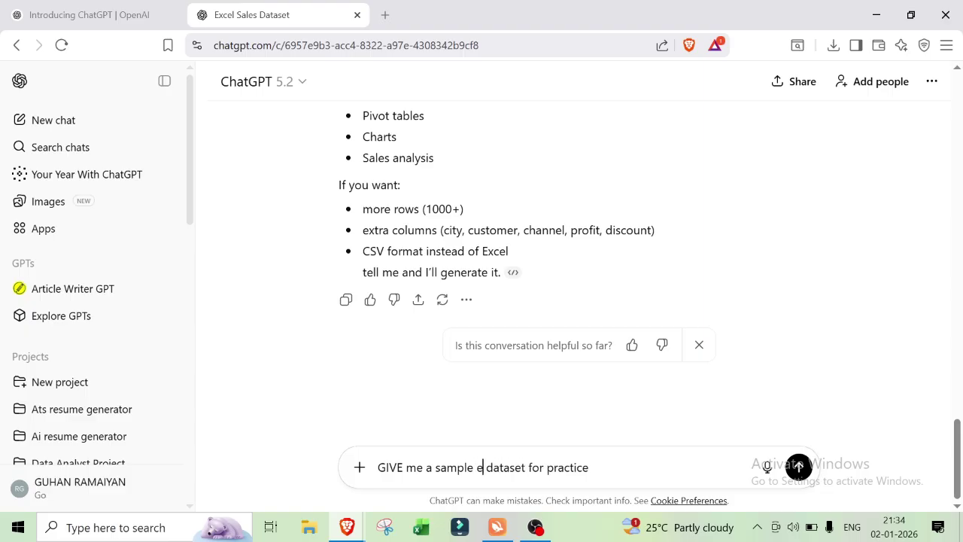
pyautogui.write('xcell  dataset f')
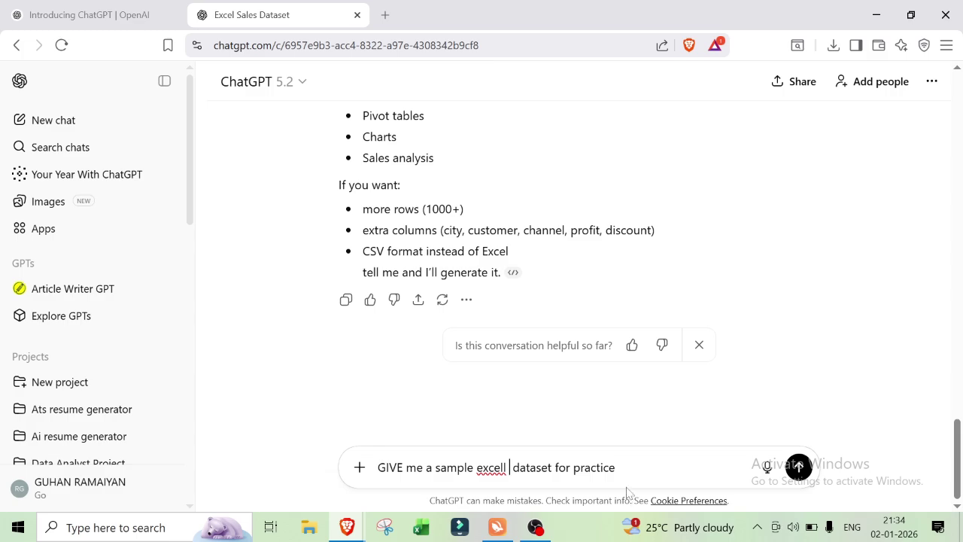
pyautogui.write('or practice for my data a')
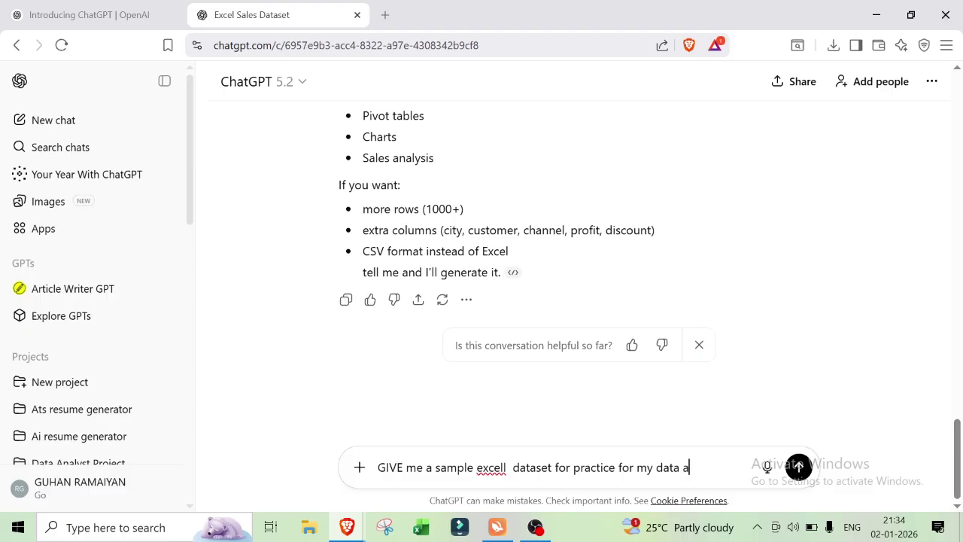
pyautogui.write('nalydt')
pyautogui.press('BackSpace')
pyautogui.press('BackSpace')
pyautogui.write('st')
pyautogui.press('Return')
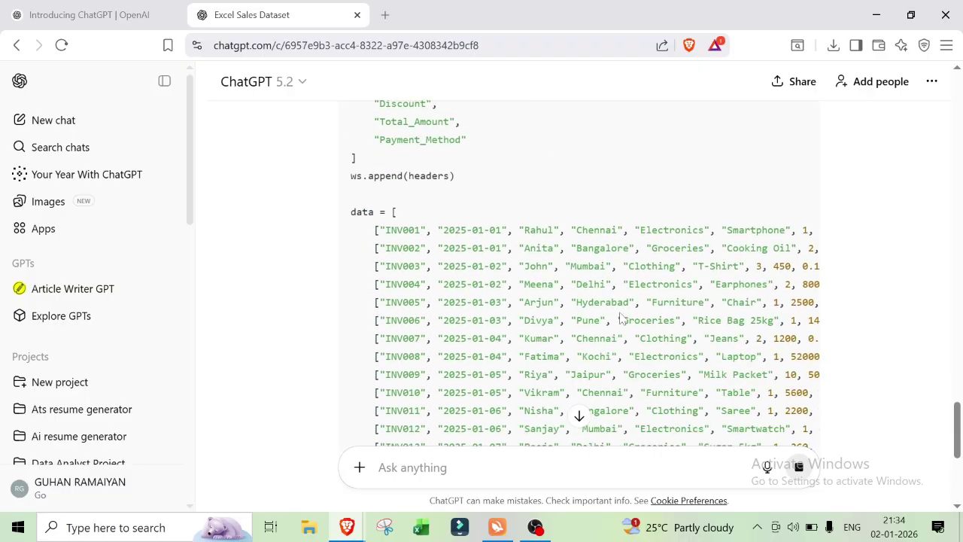
# Download the generated sample_retail_sales_dataset.xlsx from the reply and save it in the Downloads folder.
pyautogui.scroll(-4, 622, 319)
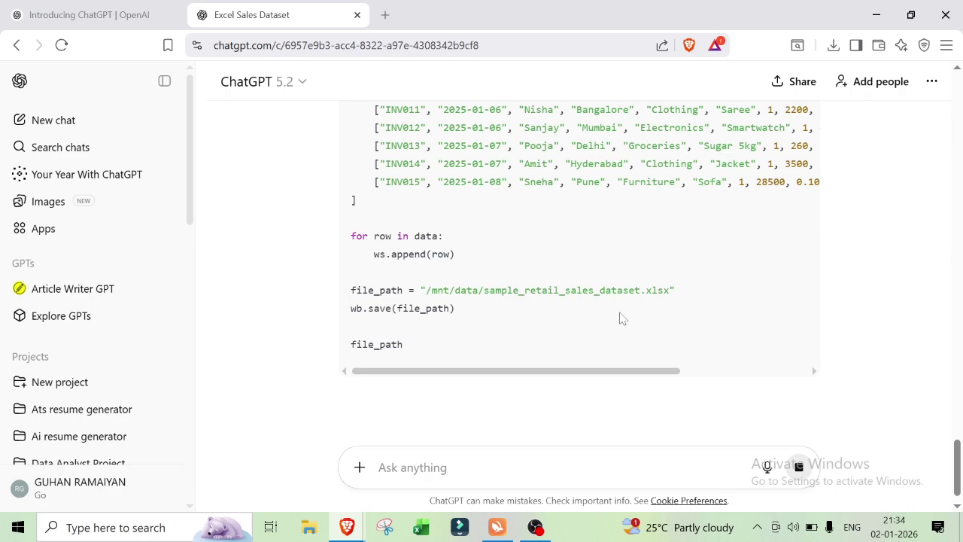
pyautogui.scroll(-1, 621, 319)
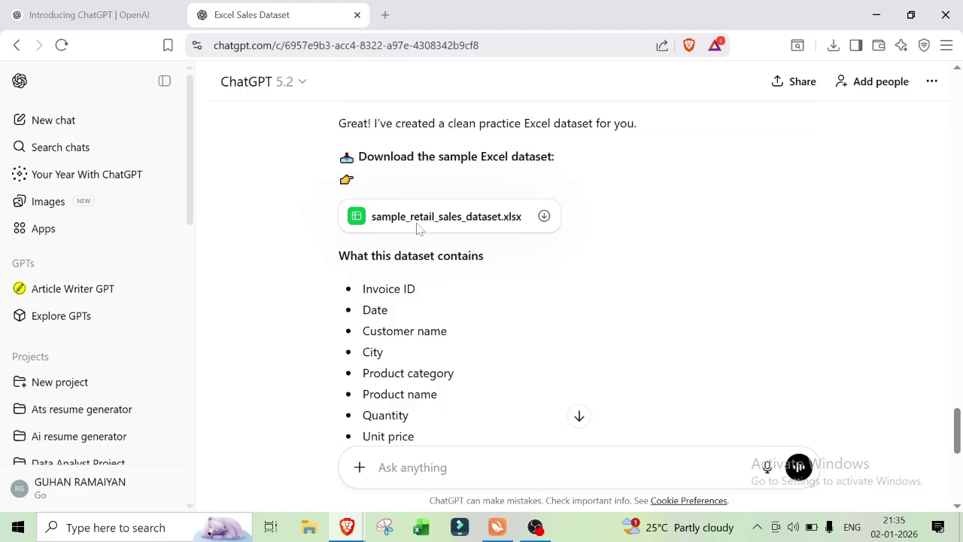
pyautogui.click(544, 218)
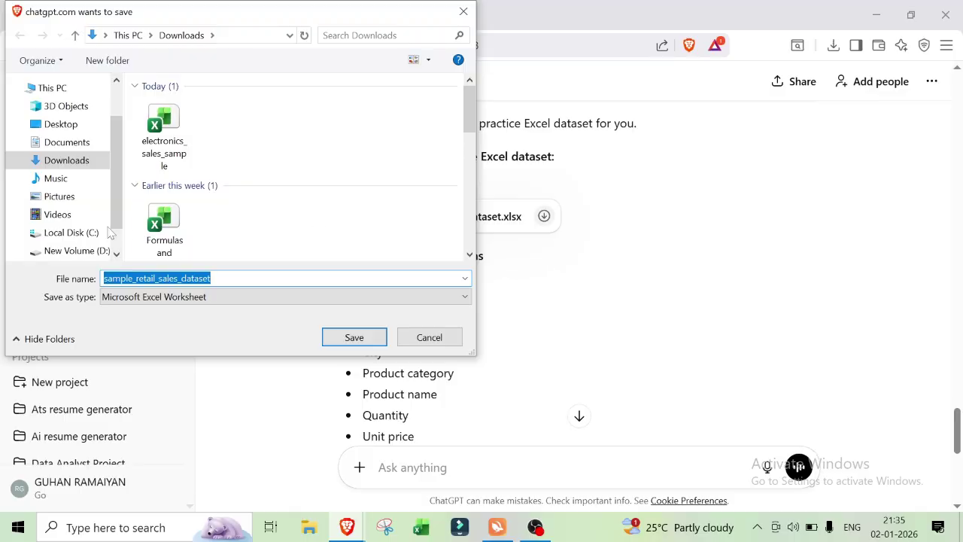
pyautogui.click(66, 162)
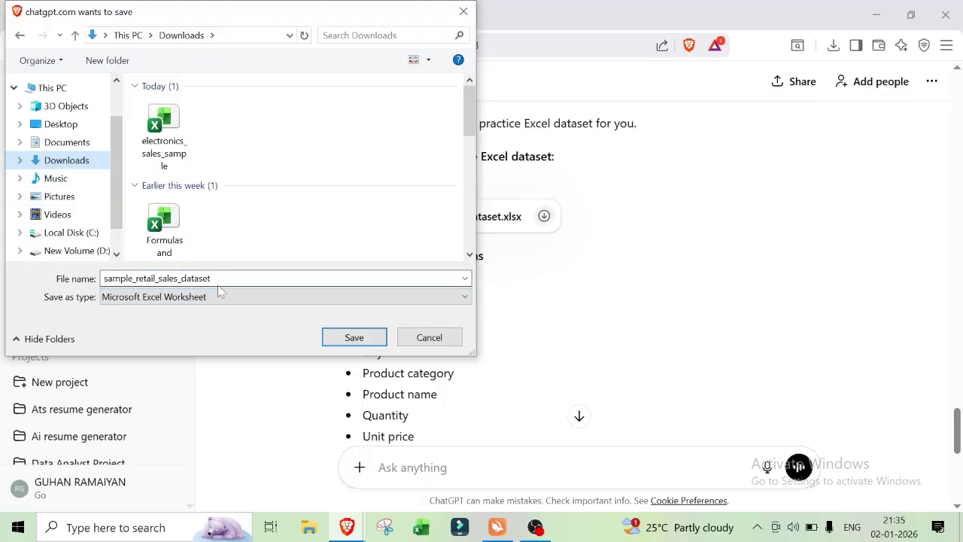
pyautogui.click(353, 338)
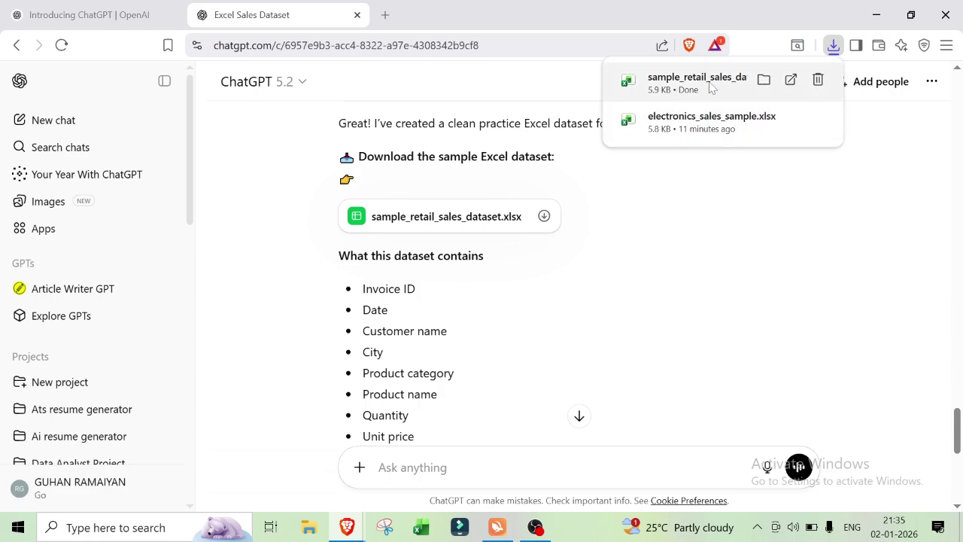
# Show the downloaded sample_retail_sales_dataset file in its folder, open it in Excel for a look, and close it.
pyautogui.click(762, 82)
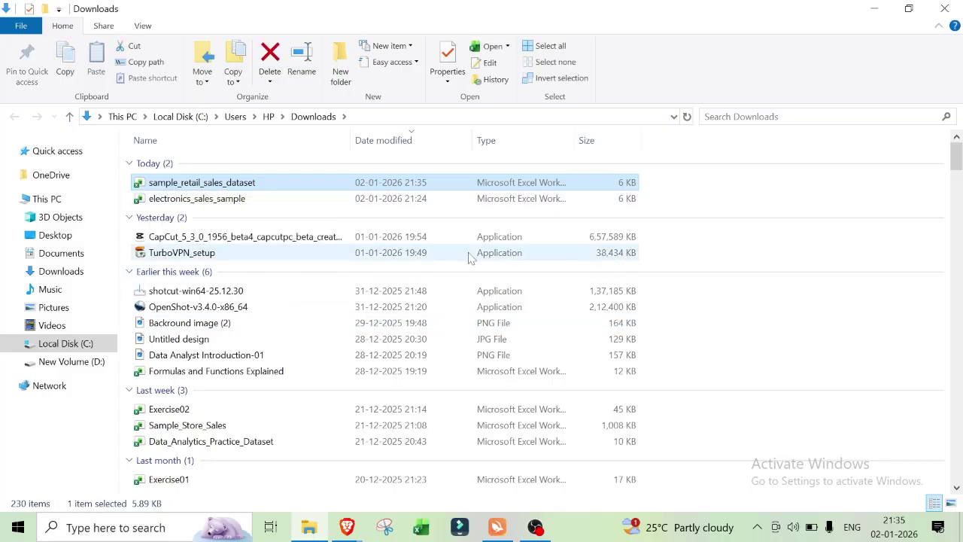
pyautogui.doubleClick(439, 183)
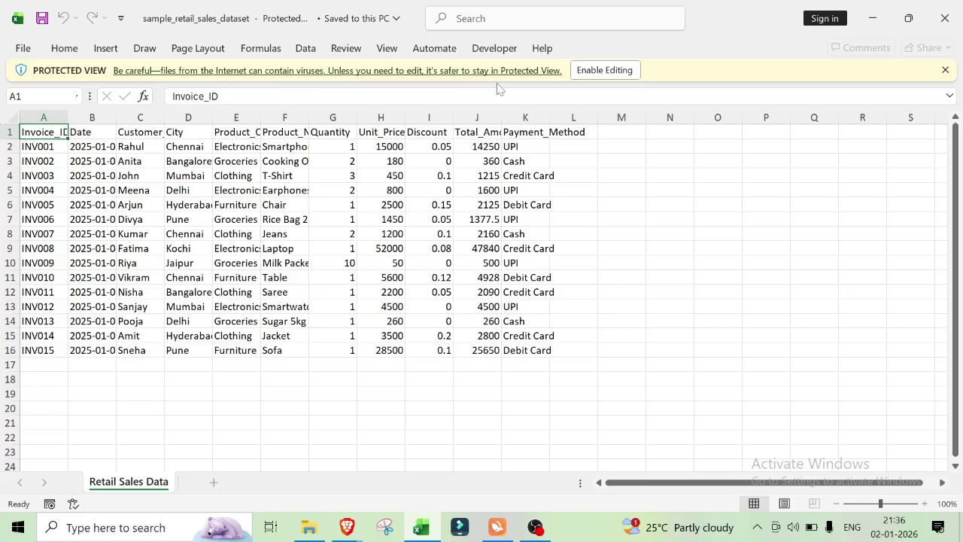
pyautogui.click(946, 25)
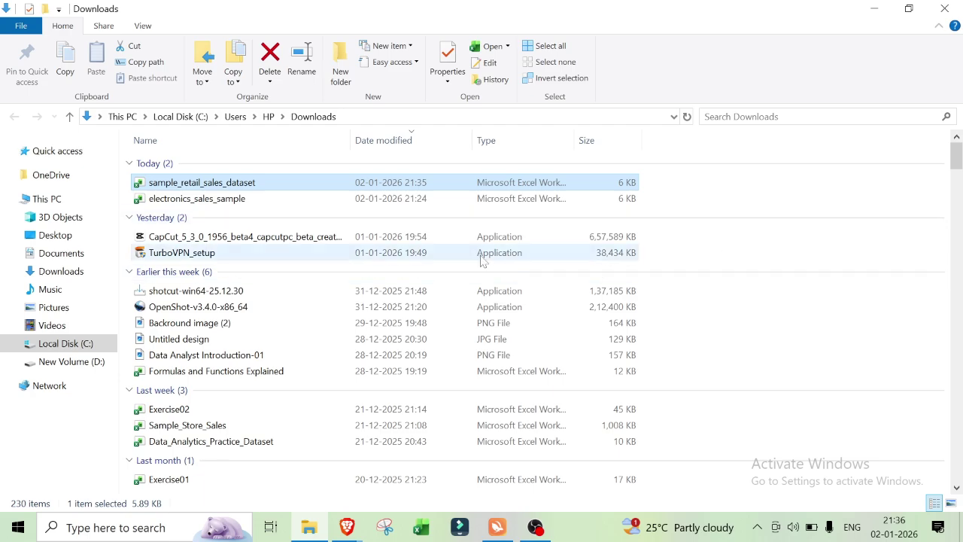
# Unblock the sample_retail_sales_dataset file through its properties and reopen the workbook in Excel.
pyautogui.doubleClick(367, 182)
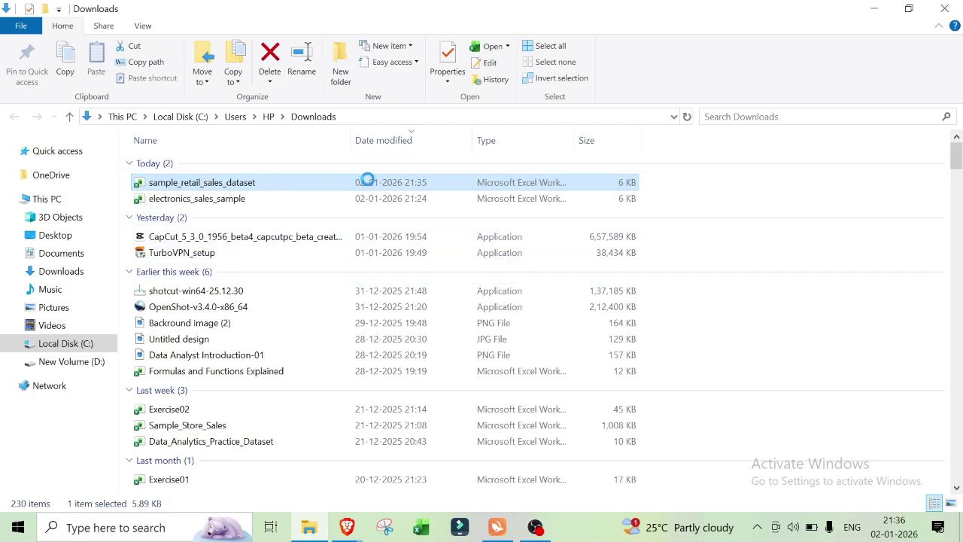
pyautogui.rightClick(368, 182)
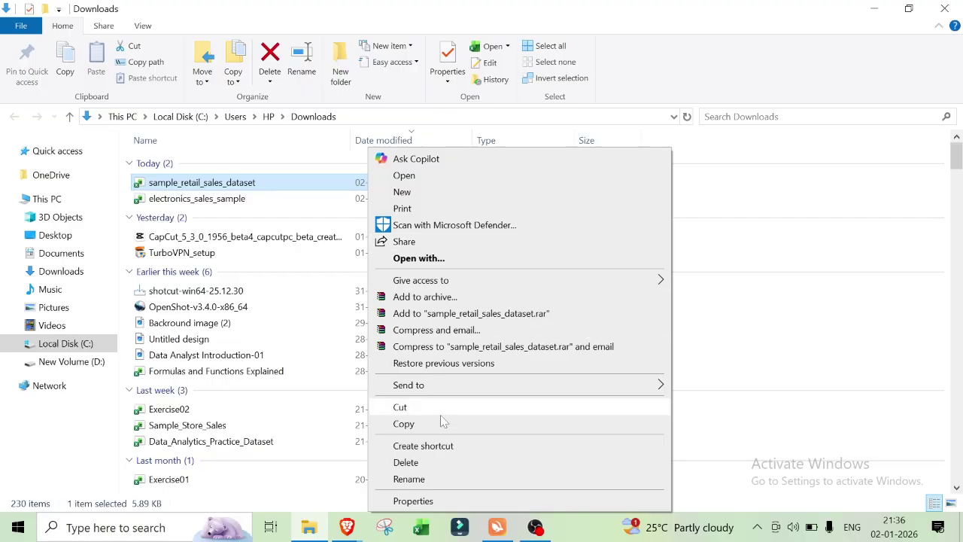
pyautogui.click(421, 502)
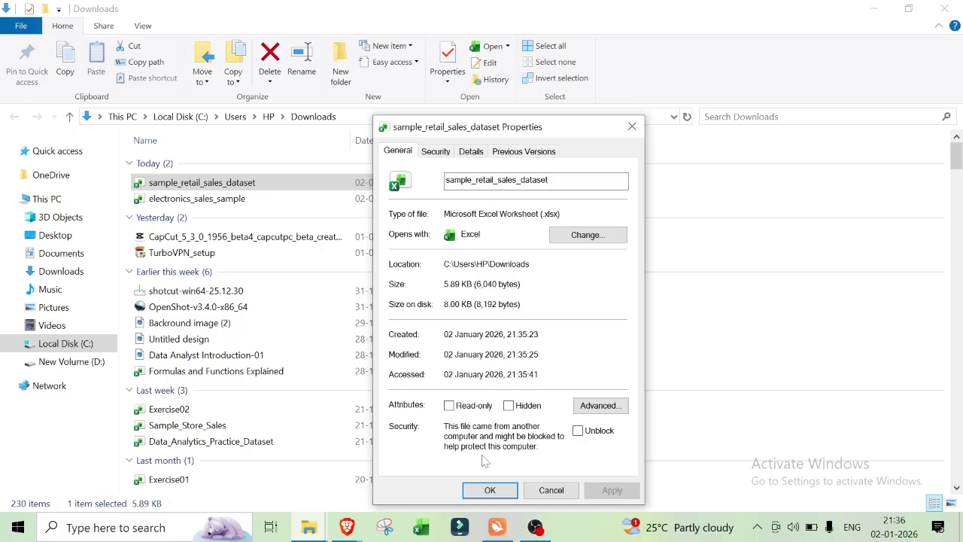
pyautogui.click(580, 436)
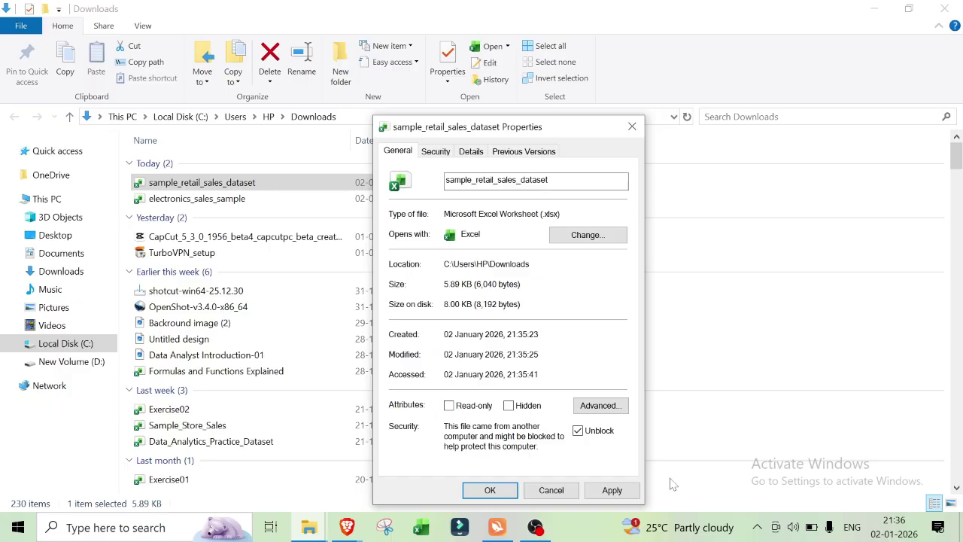
pyautogui.click(610, 490)
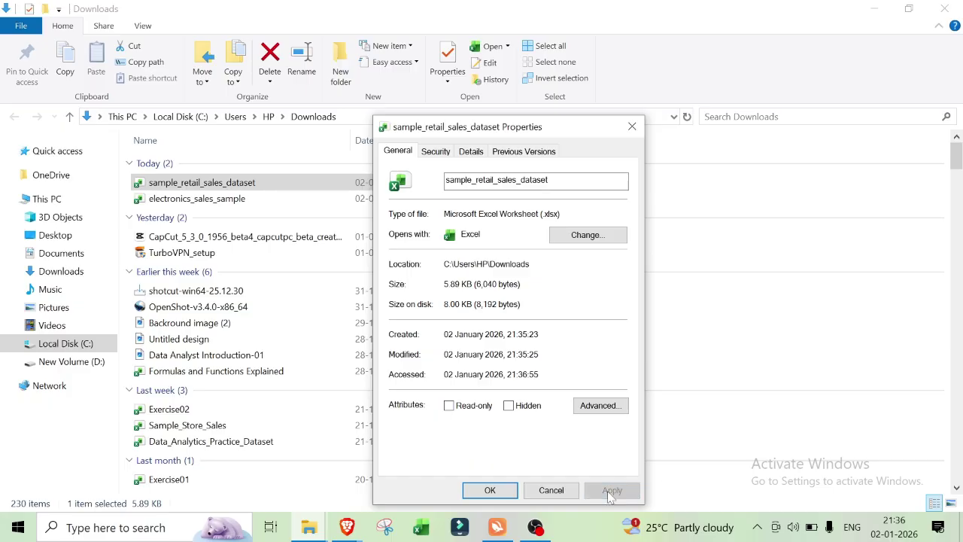
pyautogui.click(495, 490)
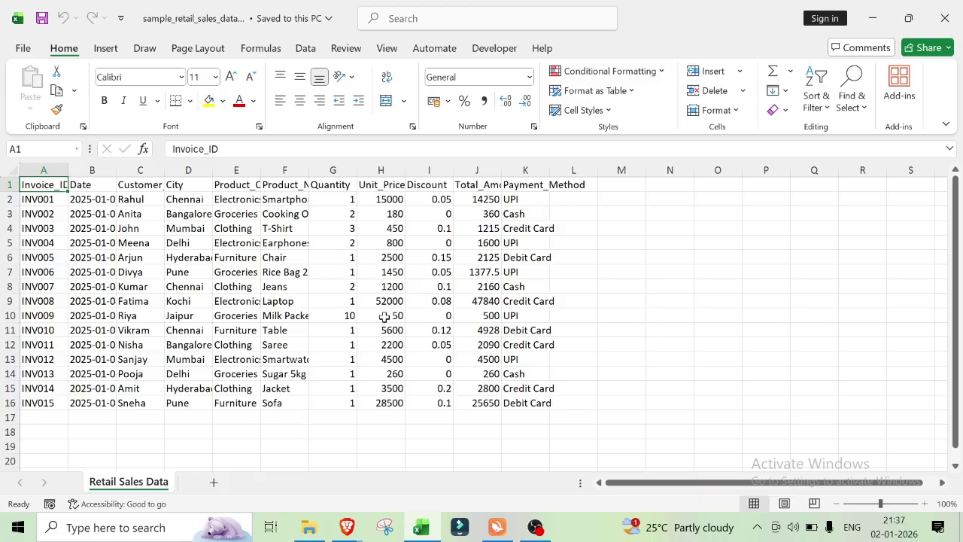
# Auto-fit the widths of the Invoice_ID, Date, Customer_Name and City columns on the Retail Sales Data sheet.
pyautogui.click(775, 331)
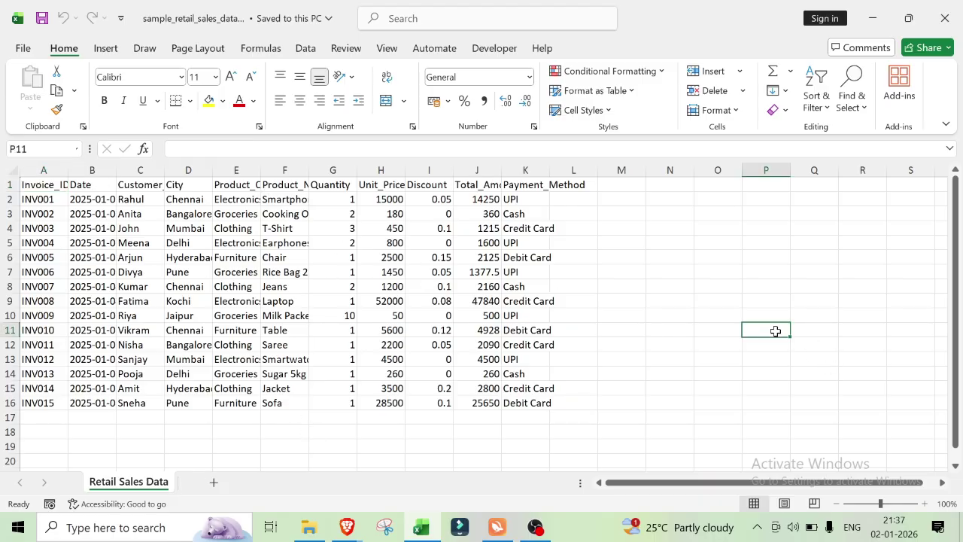
pyautogui.click(53, 170)
pyautogui.doubleClick(67, 170)
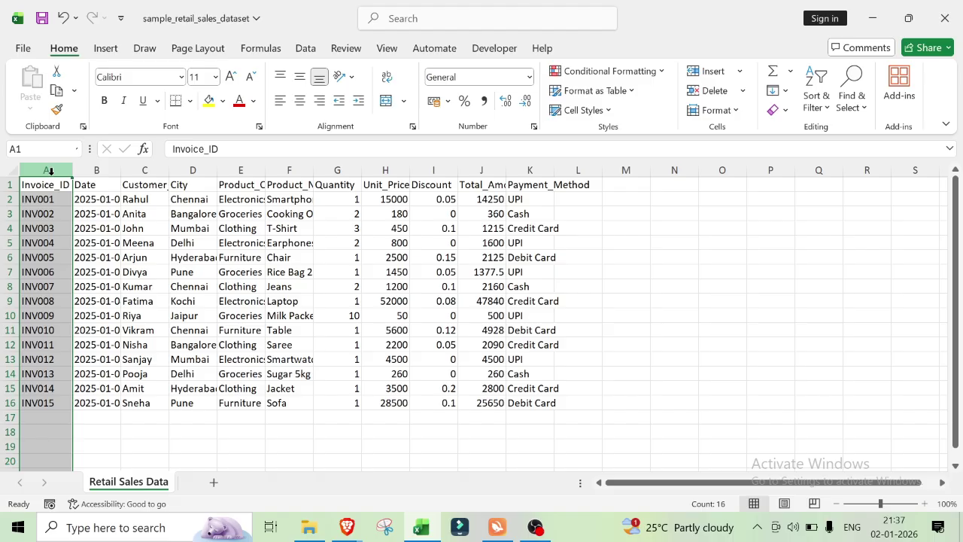
pyautogui.click(96, 168)
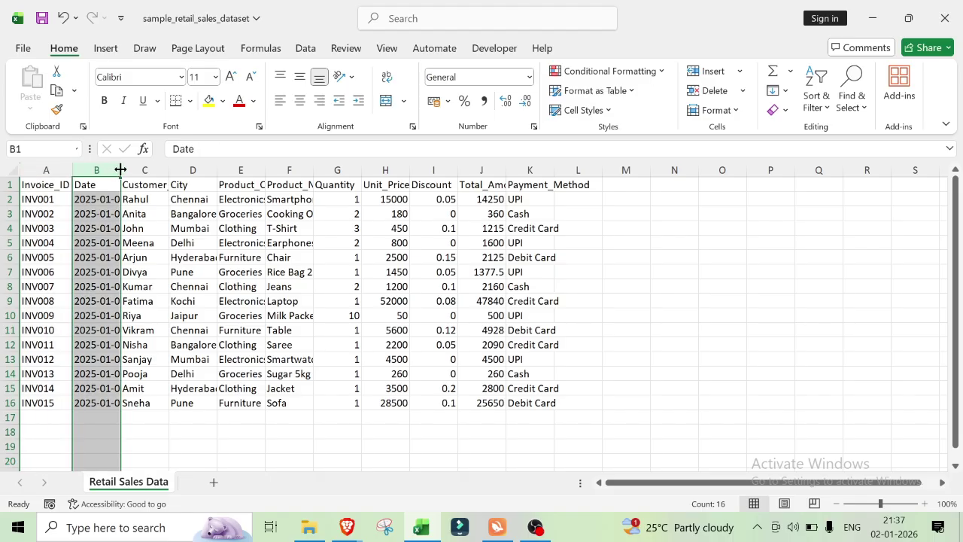
pyautogui.doubleClick(120, 170)
pyautogui.click(154, 172)
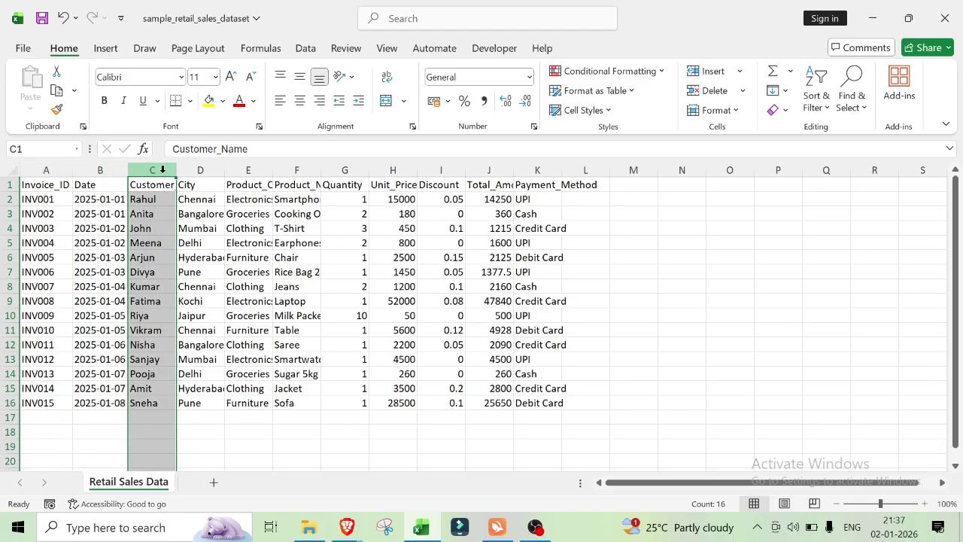
pyautogui.doubleClick(176, 170)
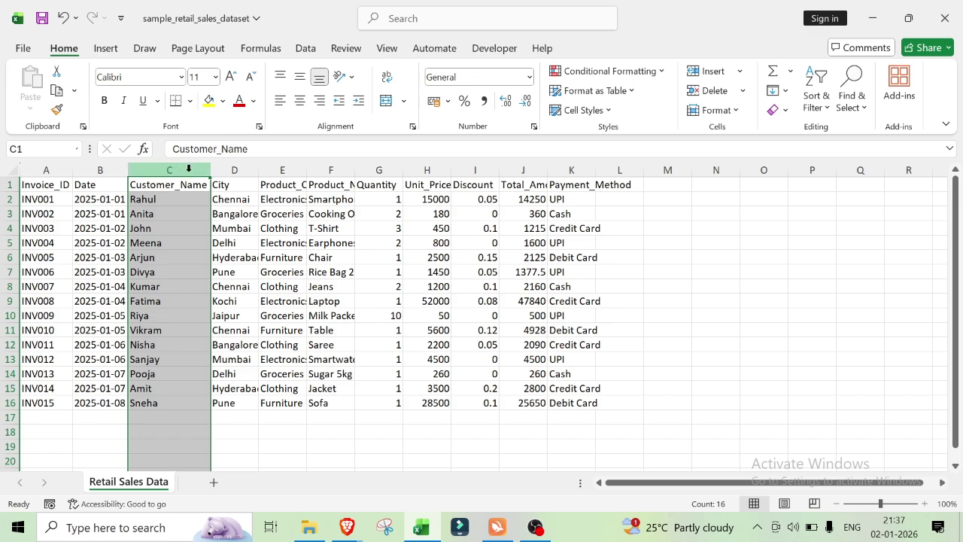
pyautogui.click(247, 170)
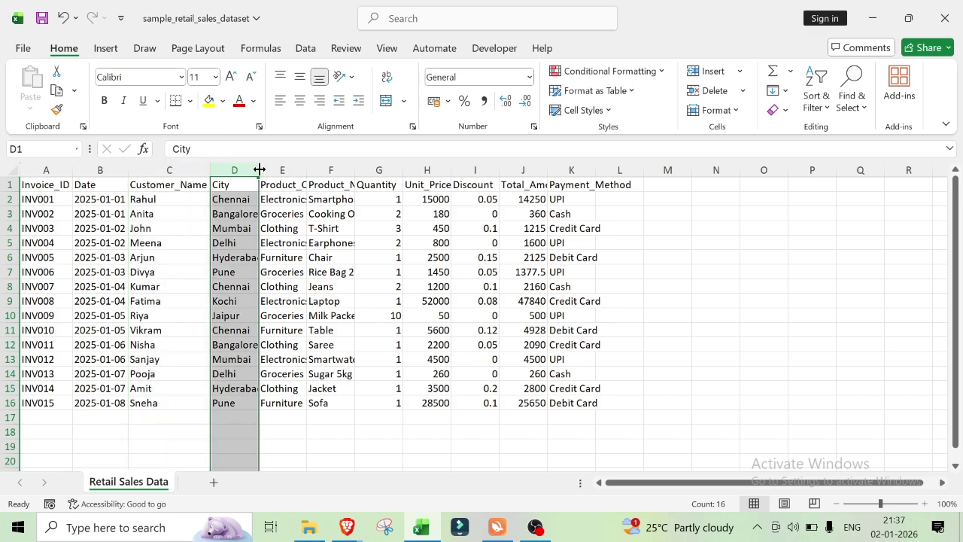
pyautogui.doubleClick(259, 170)
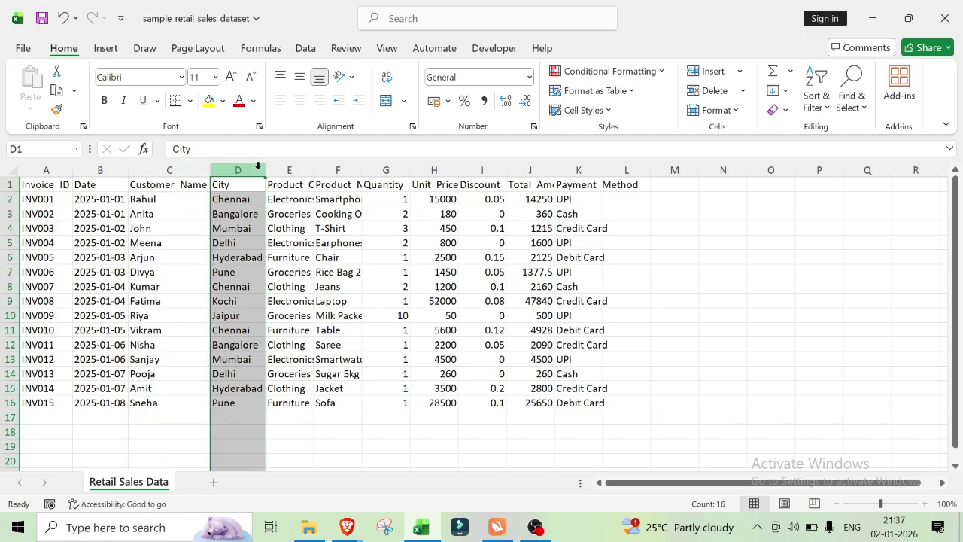
# Auto-fit the widths of all columns from Product_Category through Payment_Method.
pyautogui.click(15, 171)
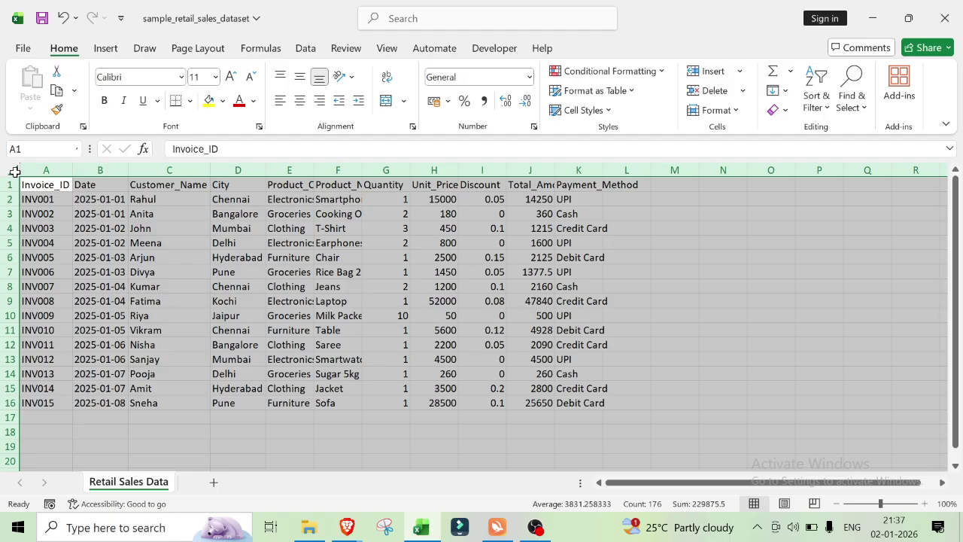
pyautogui.click(793, 301)
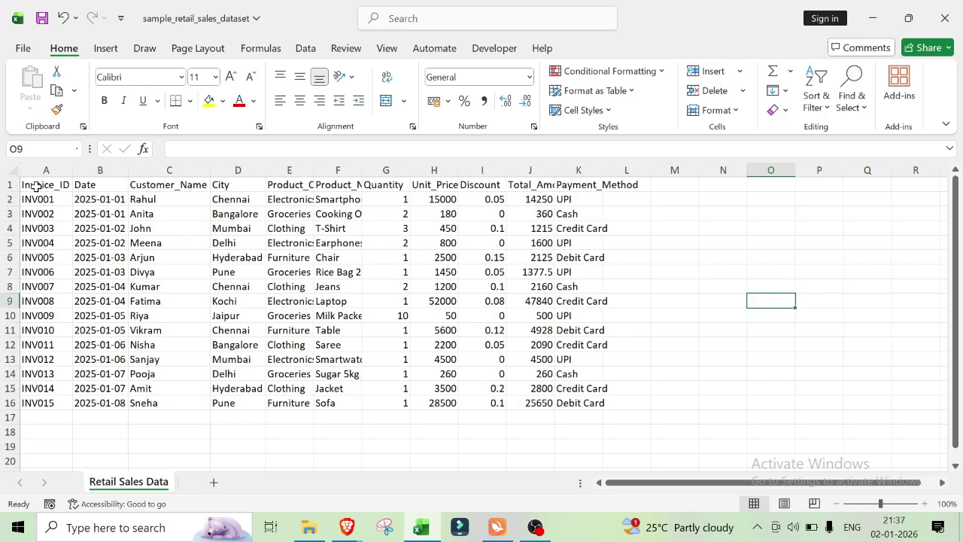
pyautogui.click(93, 256)
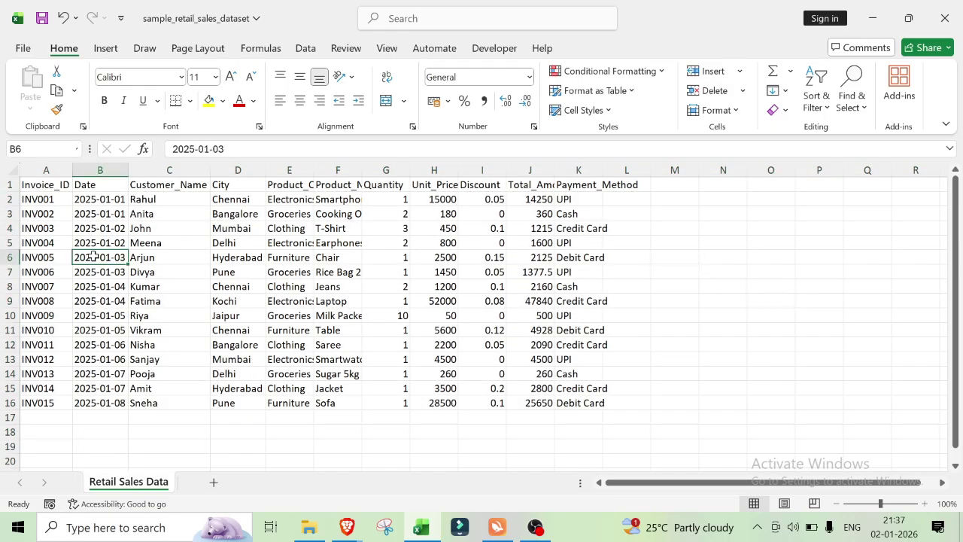
pyautogui.hotkey('ctrl', 'a')
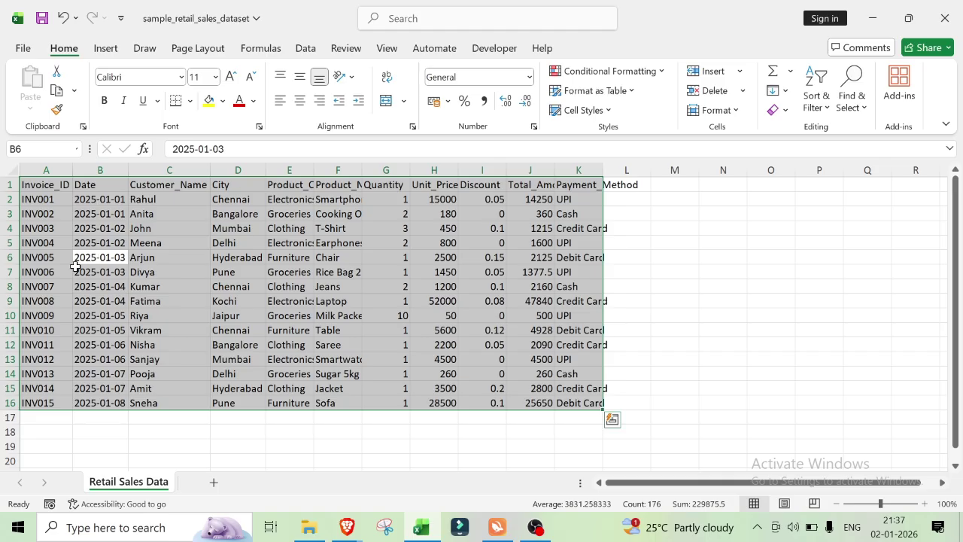
pyautogui.doubleClick(555, 168)
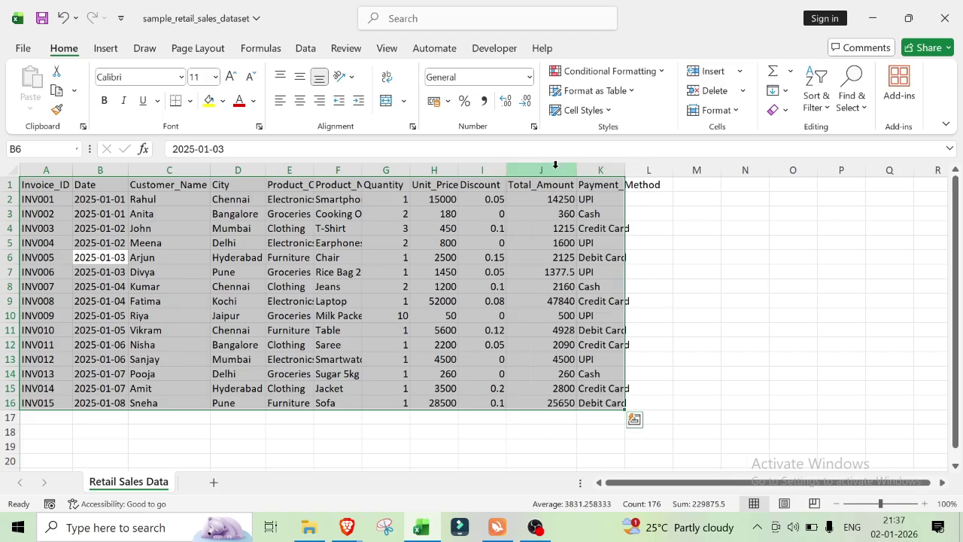
pyautogui.doubleClick(624, 170)
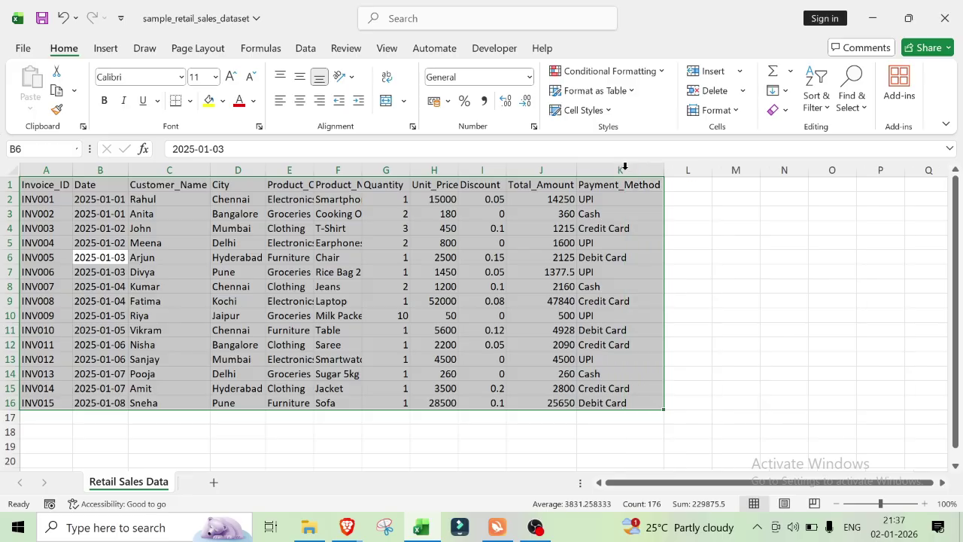
pyautogui.doubleClick(507, 168)
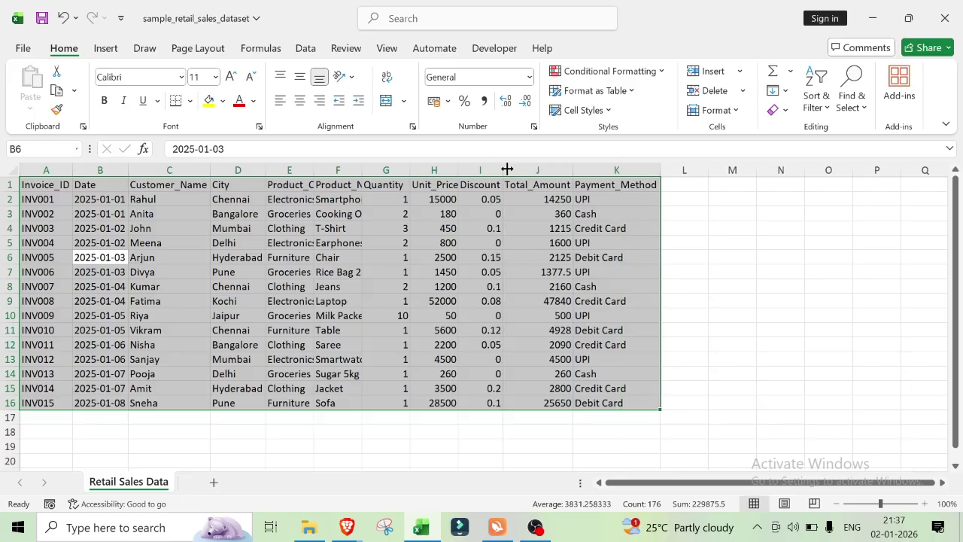
pyautogui.doubleClick(456, 168)
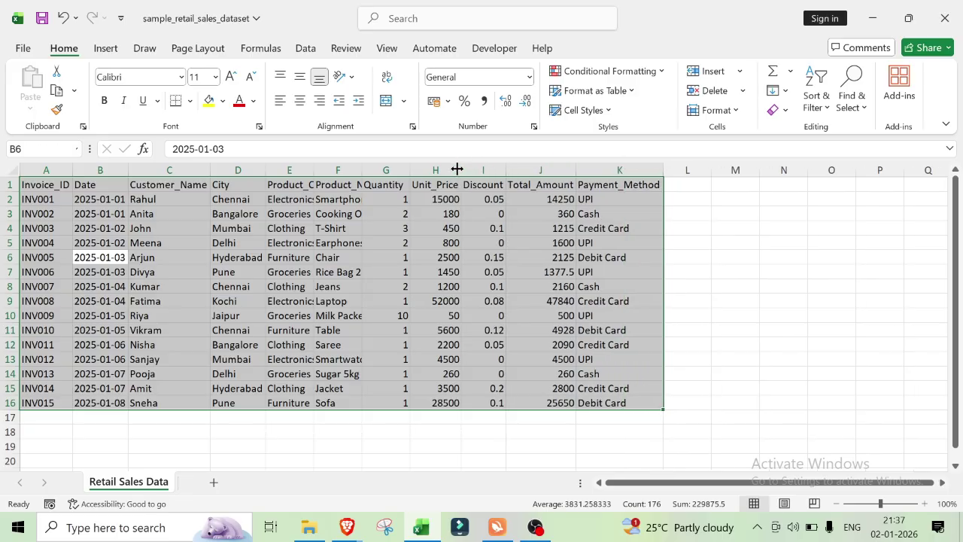
pyautogui.doubleClick(410, 168)
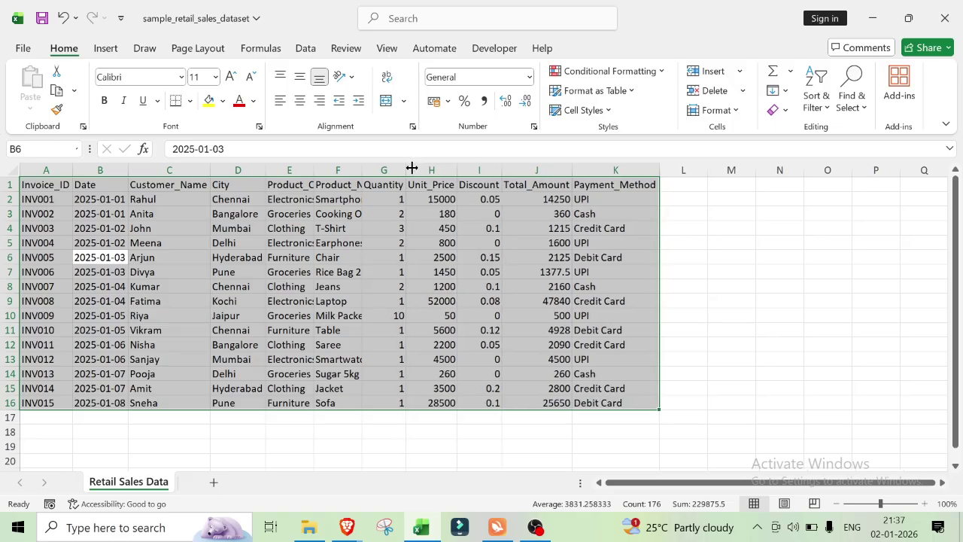
pyautogui.doubleClick(362, 169)
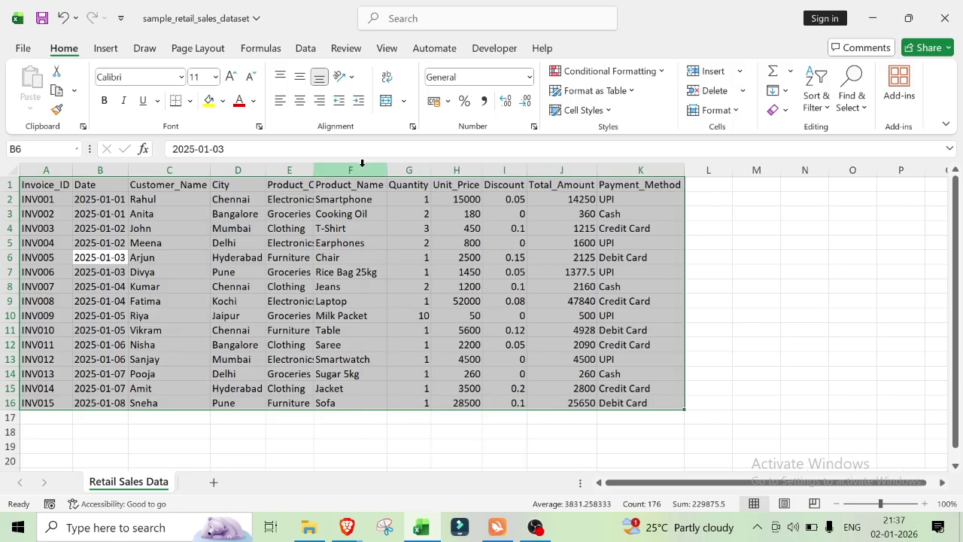
pyautogui.doubleClick(313, 169)
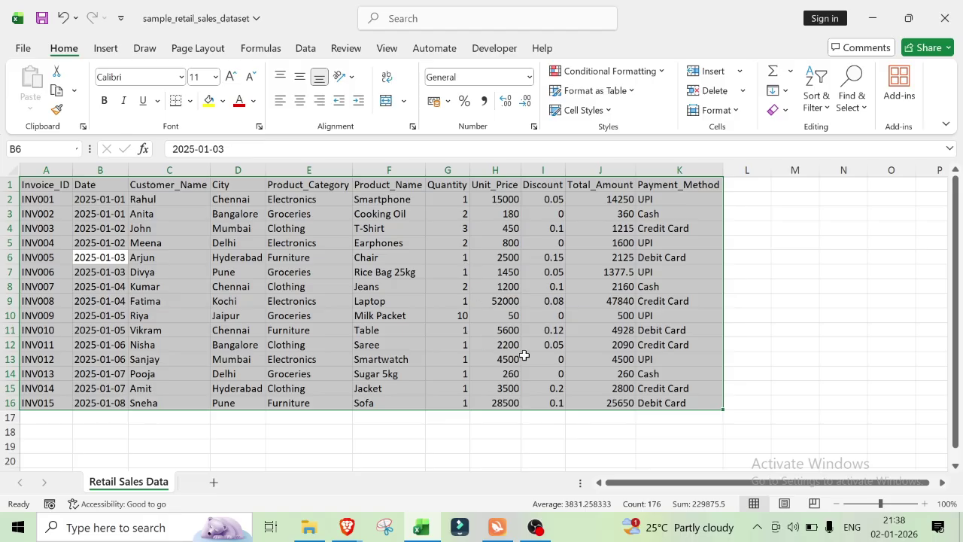
pyautogui.click(781, 319)
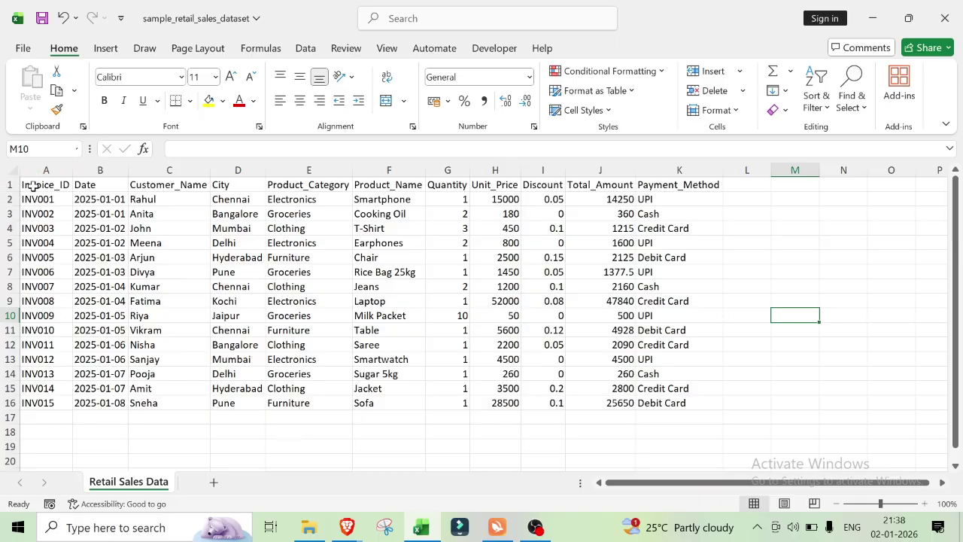
# Make the header row cells from Invoice_ID to Payment_Method bold and fill them with light aqua.
pyautogui.moveTo(32, 186); pyautogui.dragTo(681, 183)
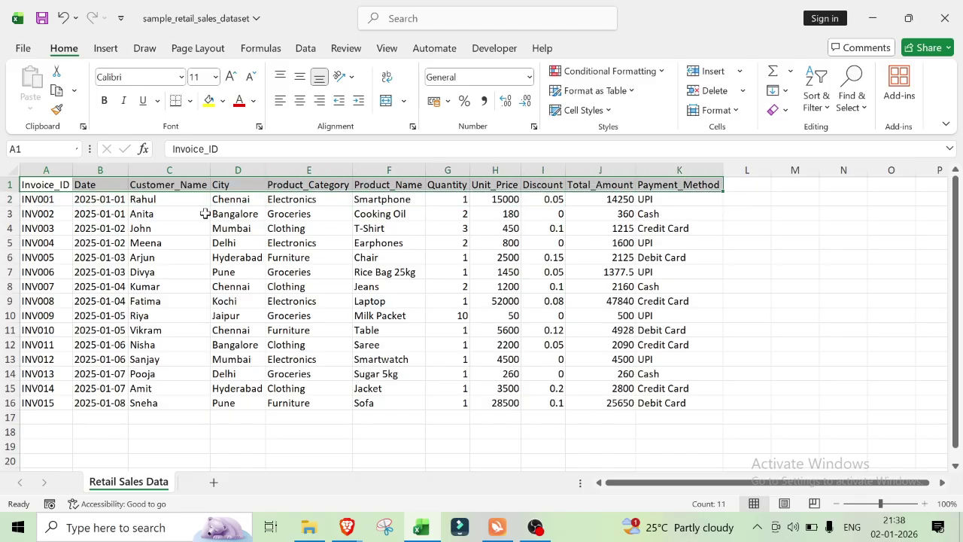
pyautogui.click(105, 101)
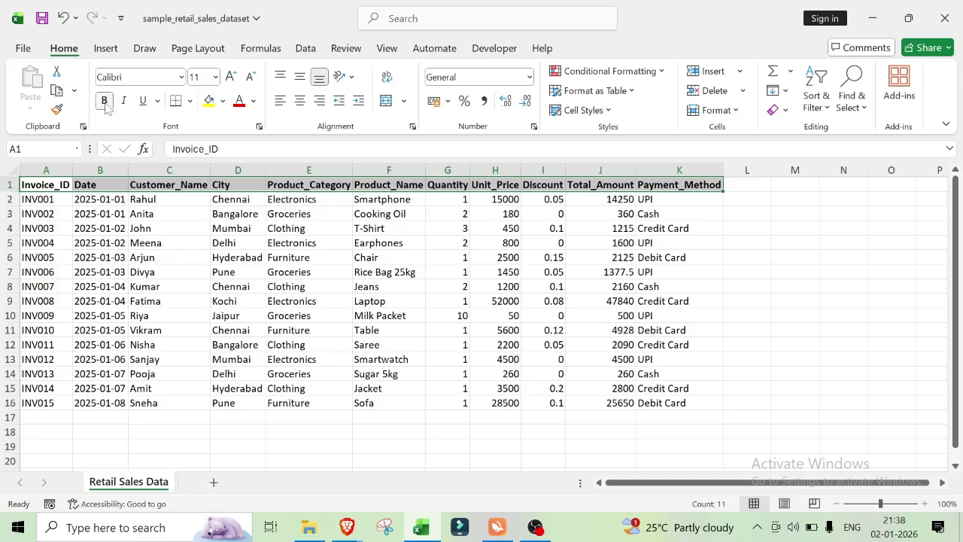
pyautogui.click(223, 103)
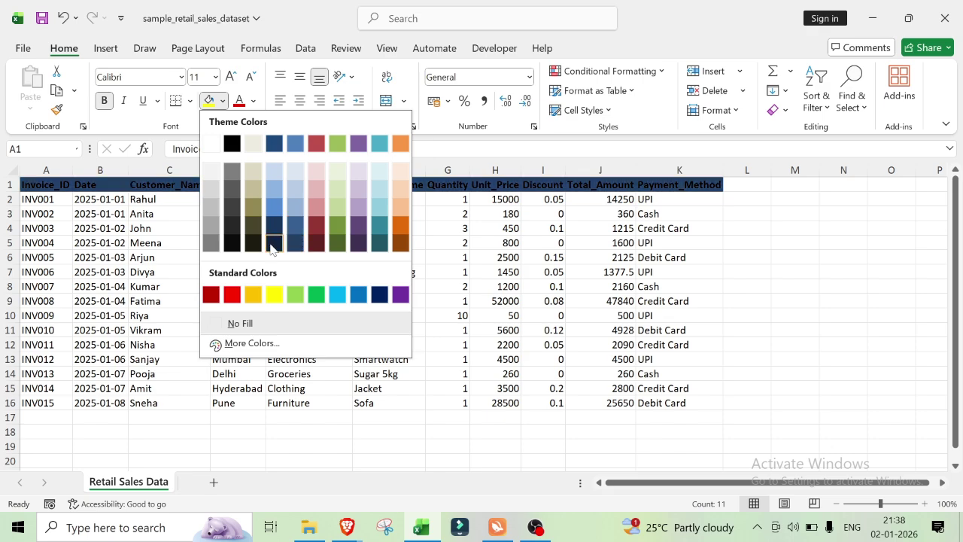
pyautogui.click(376, 223)
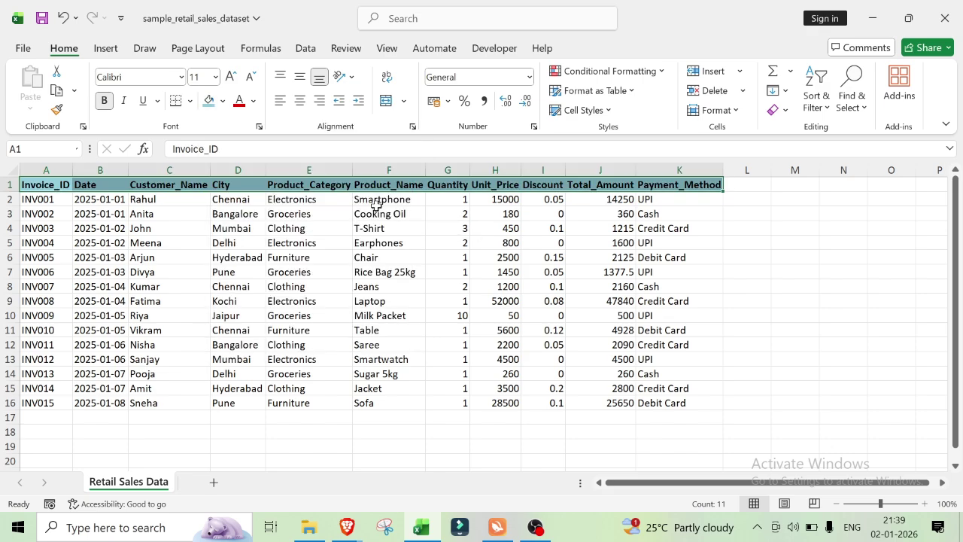
# Set the font colour of the header row to white.
pyautogui.click(253, 101)
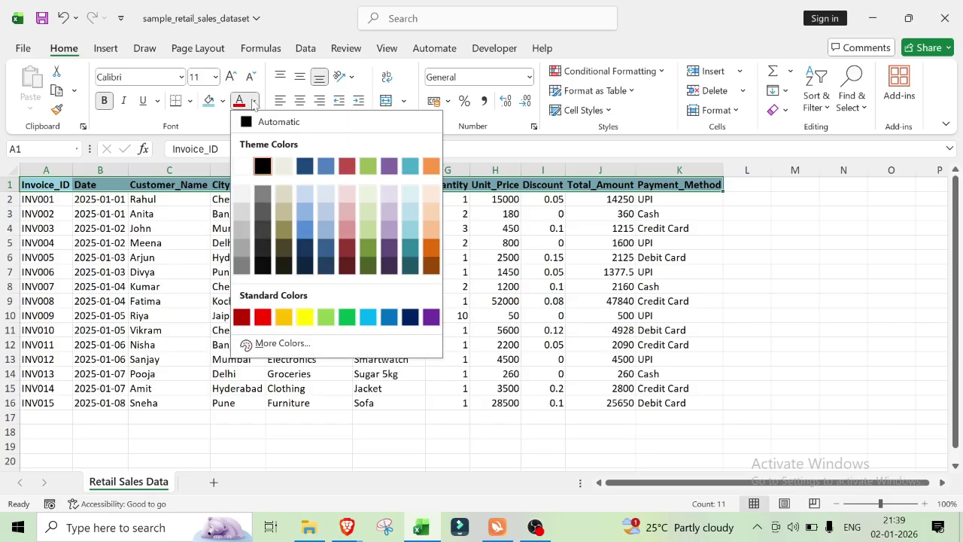
pyautogui.click(241, 167)
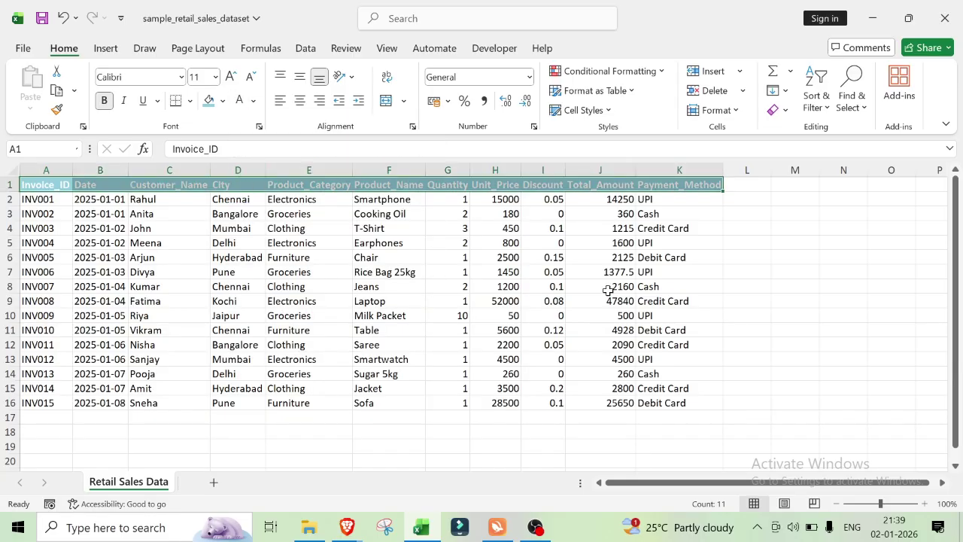
pyautogui.click(788, 273)
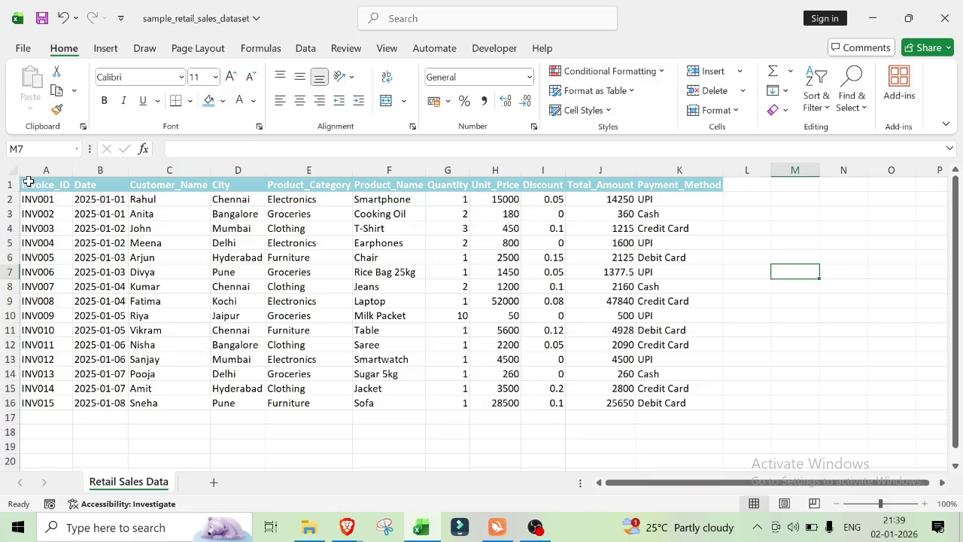
# Apply All Borders to the whole data range, including the header row.
pyautogui.moveTo(27, 182); pyautogui.dragTo(705, 399)
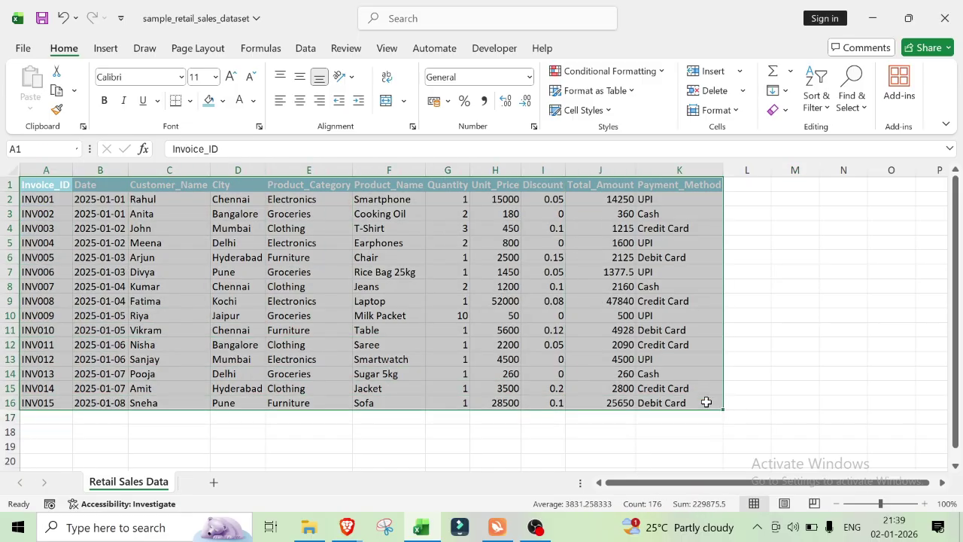
pyautogui.click(571, 444)
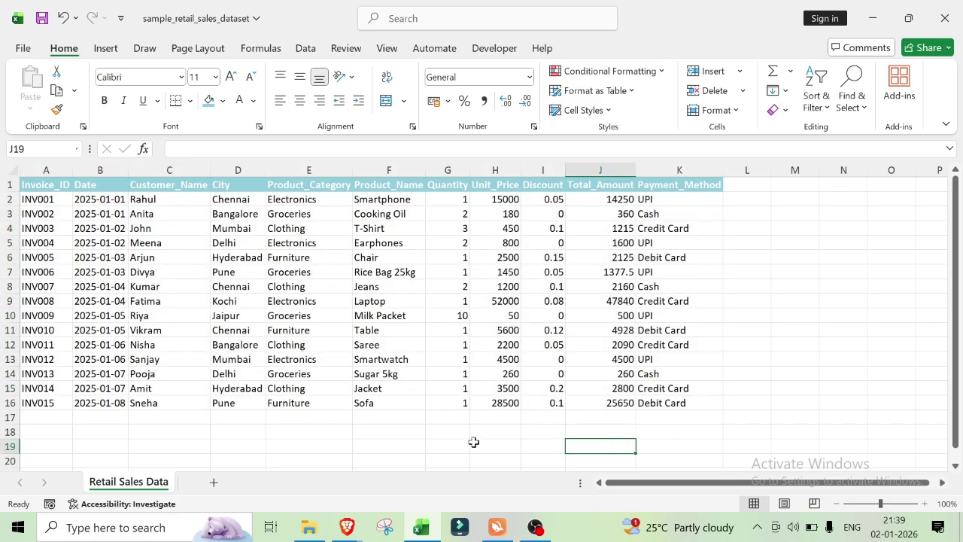
pyautogui.click(468, 271)
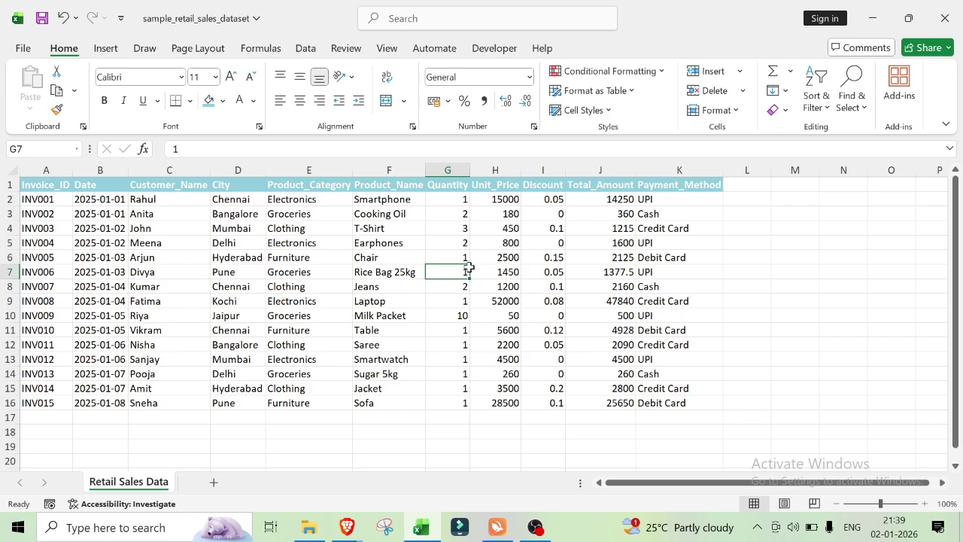
pyautogui.hotkey('ctrl', 'a')
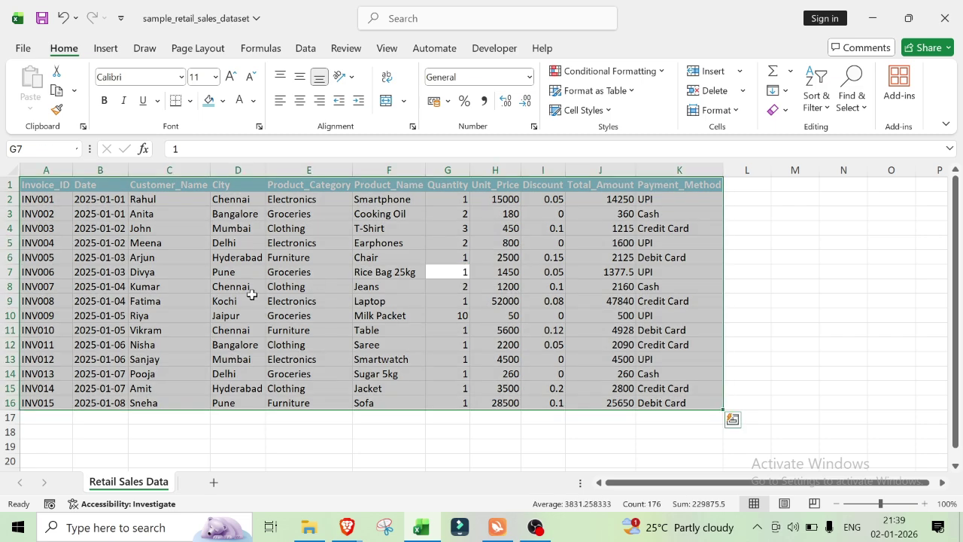
pyautogui.click(190, 101)
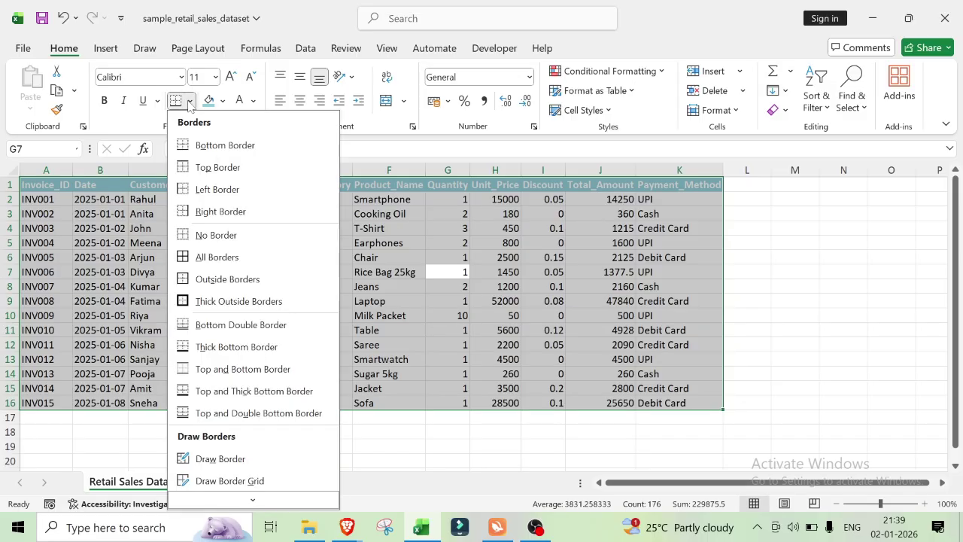
pyautogui.click(217, 257)
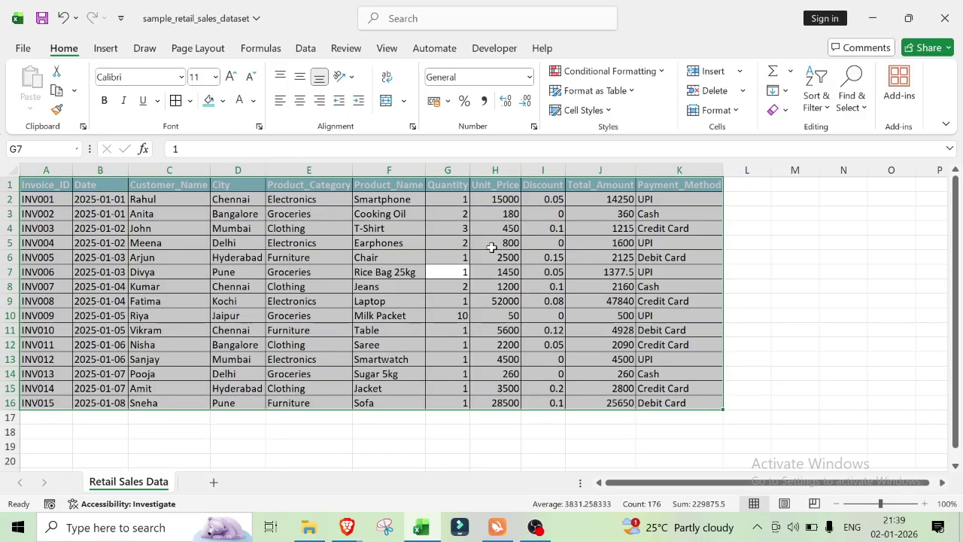
pyautogui.click(818, 261)
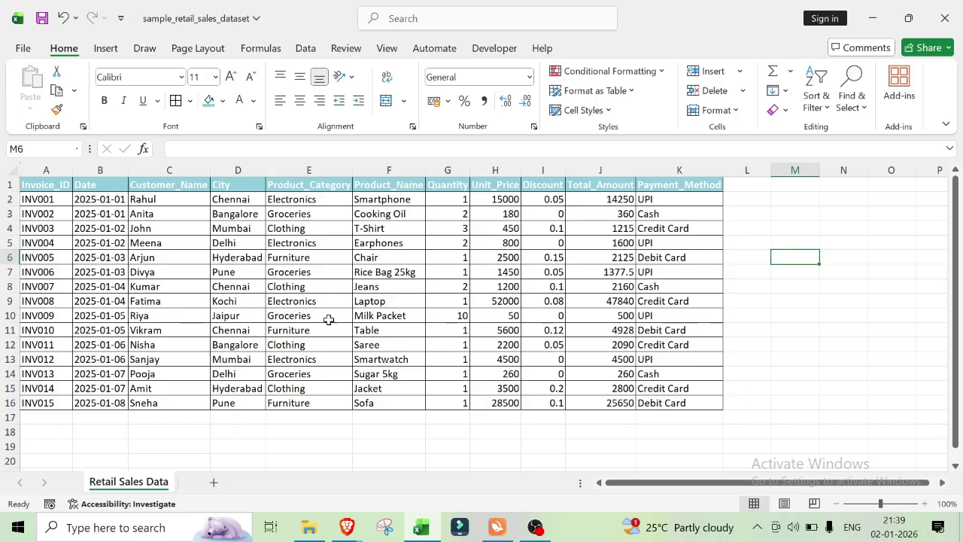
pyautogui.click(779, 342)
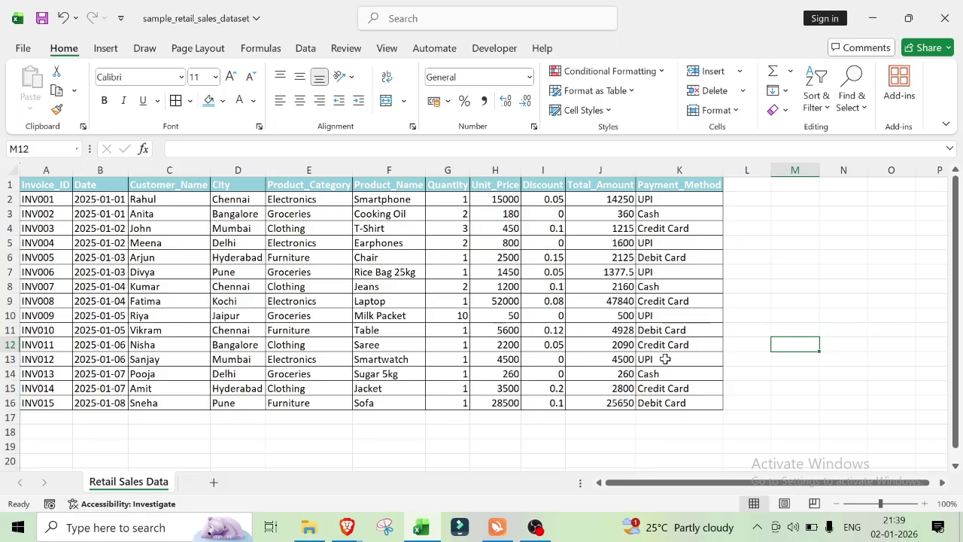
# Format the data range A1:K16 as a table with headers, using the blue banded style from the Light group.
pyautogui.click(152, 274)
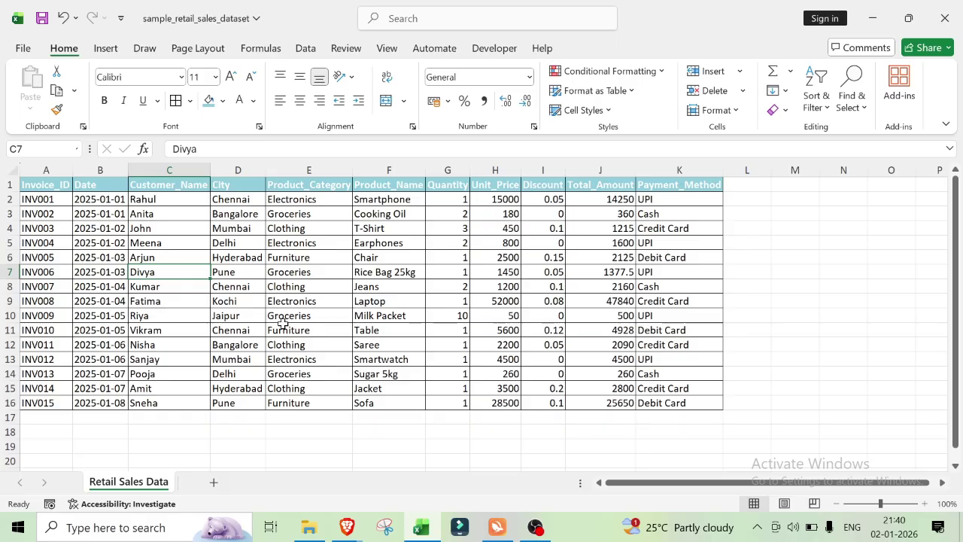
pyautogui.click(595, 91)
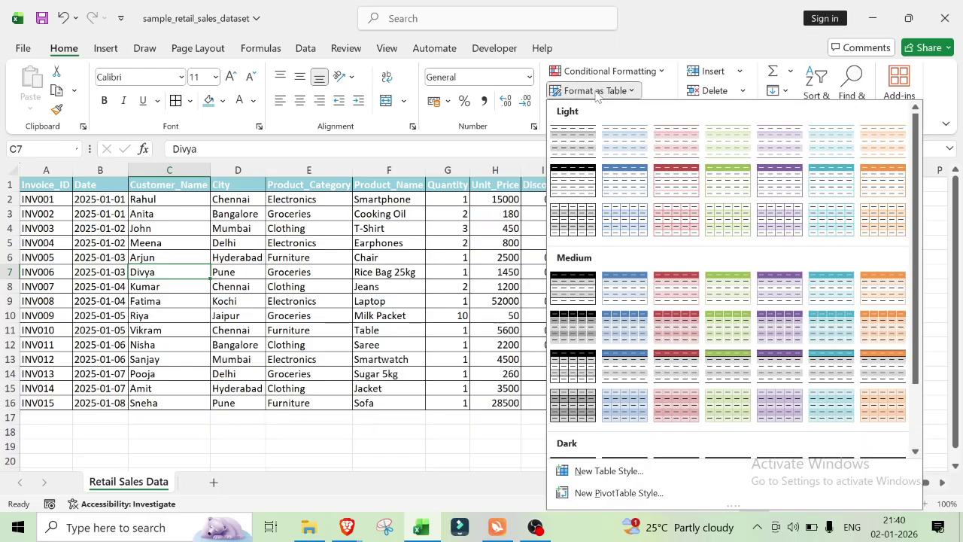
pyautogui.scroll(-2, 689, 316)
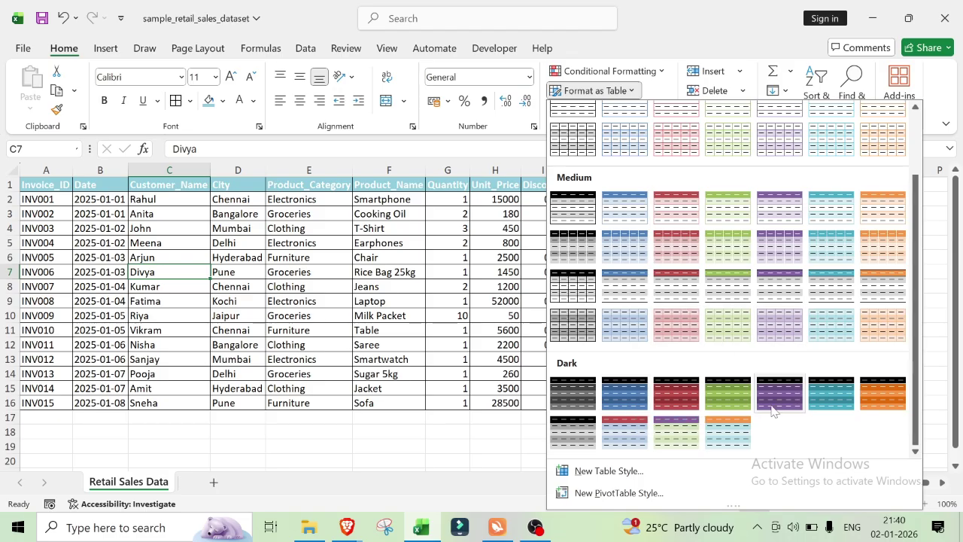
pyautogui.scroll(2, 827, 399)
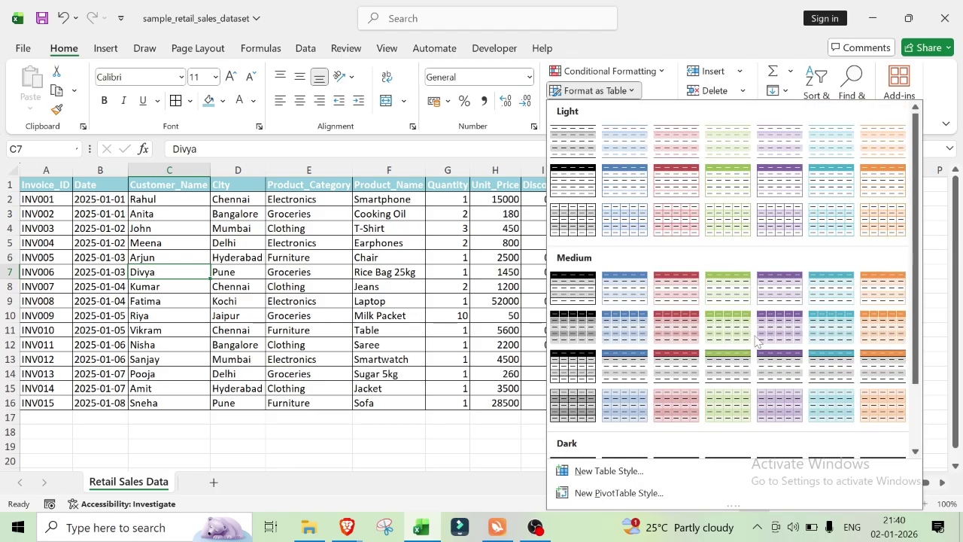
pyautogui.click(625, 139)
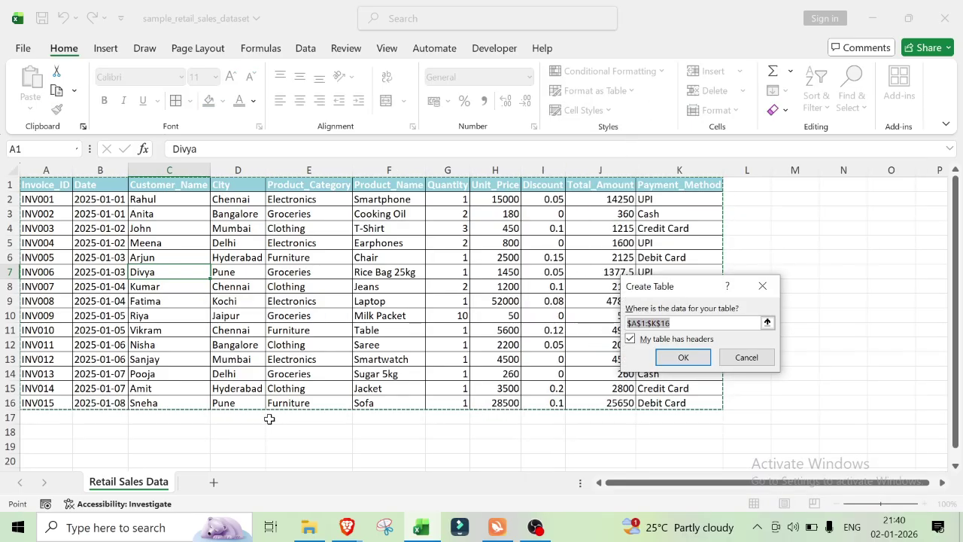
pyautogui.scroll(-3, 324, 429)
pyautogui.scroll(-1, 441, 289)
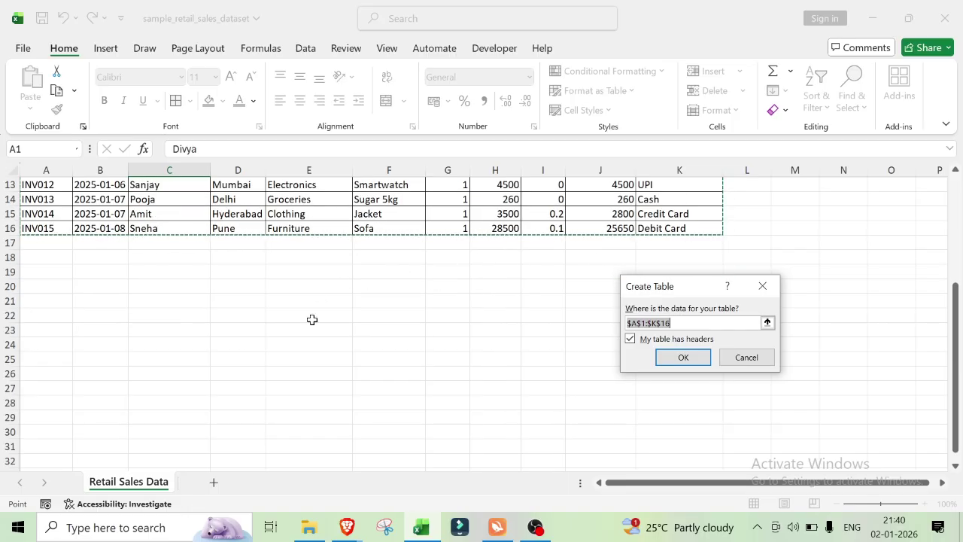
pyautogui.scroll(4, 312, 320)
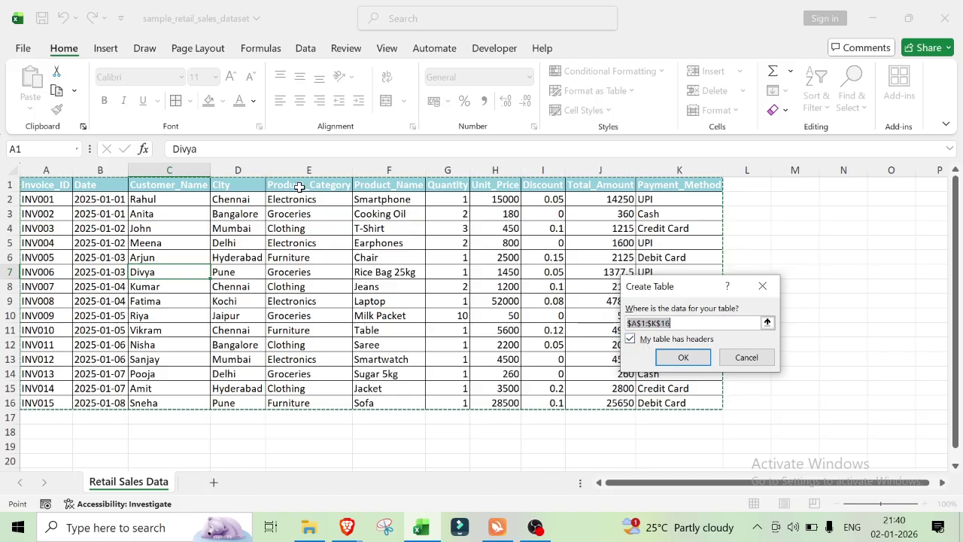
pyautogui.click(683, 358)
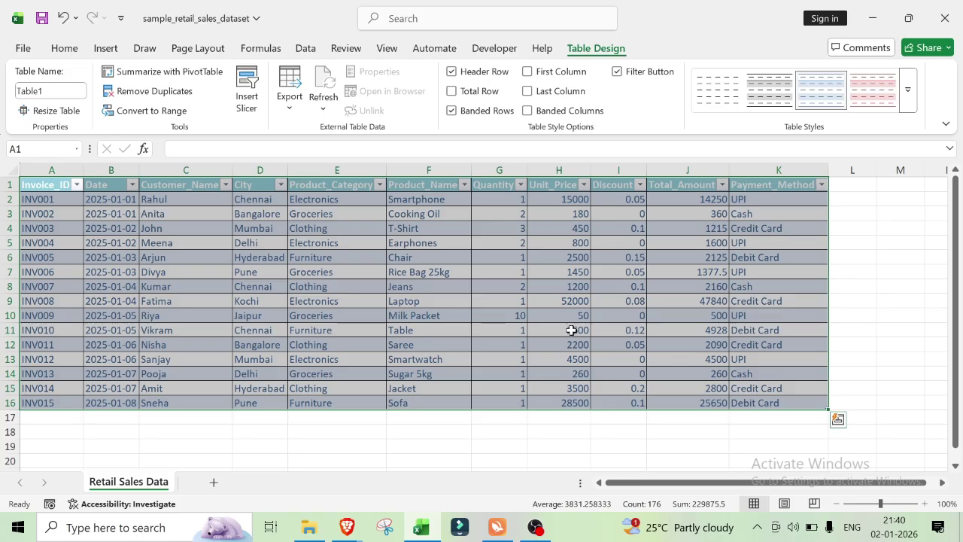
# Format the first Total_Amount value in cell J2 as Currency with no decimal places.
pyautogui.click(898, 269)
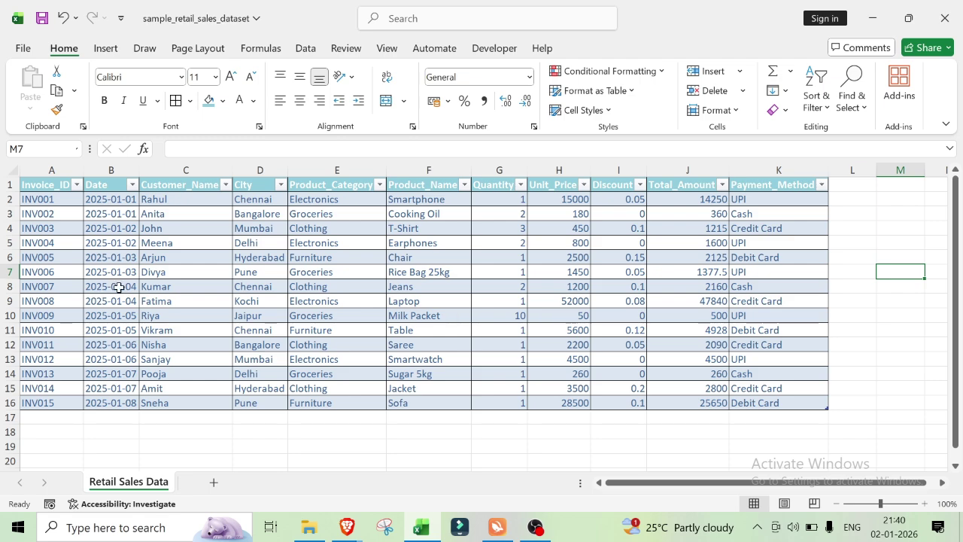
pyautogui.click(691, 186)
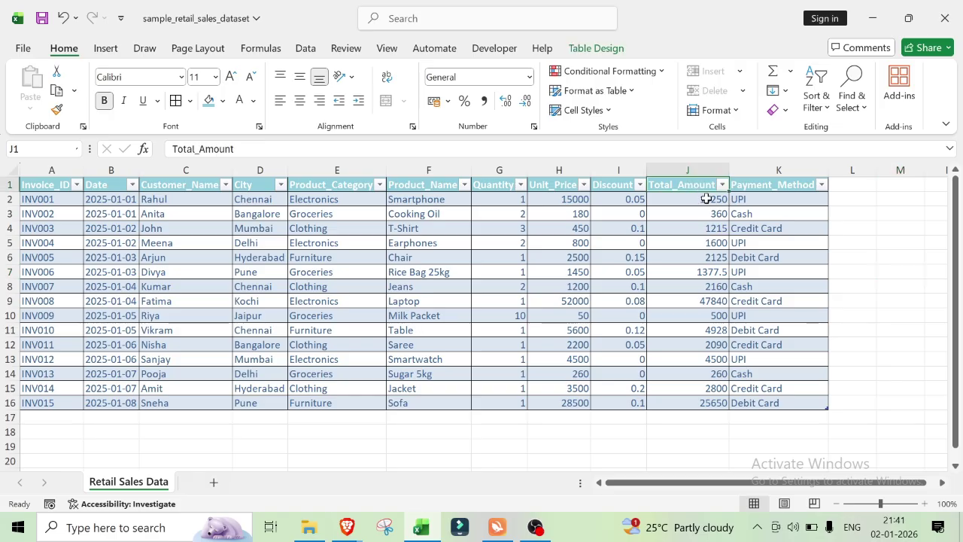
pyautogui.click(695, 201)
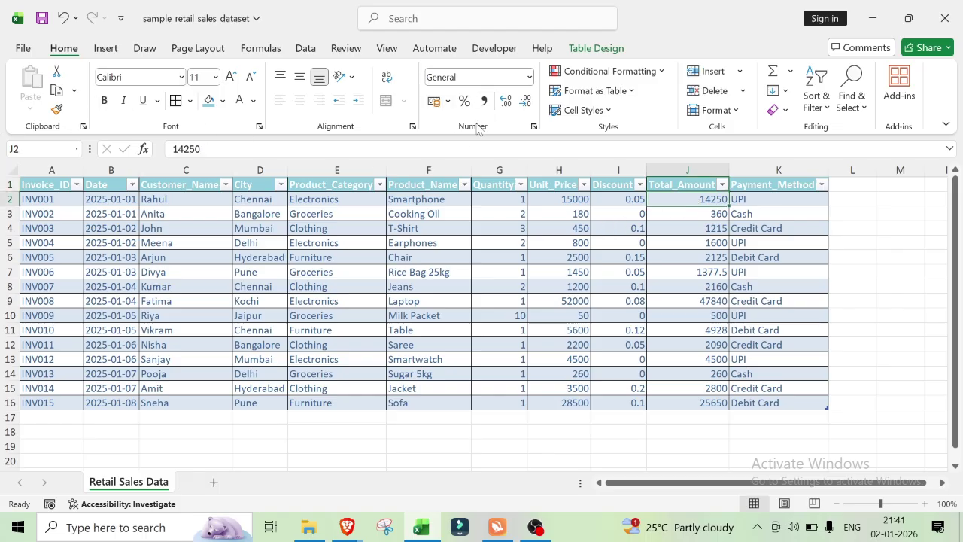
pyautogui.click(529, 76)
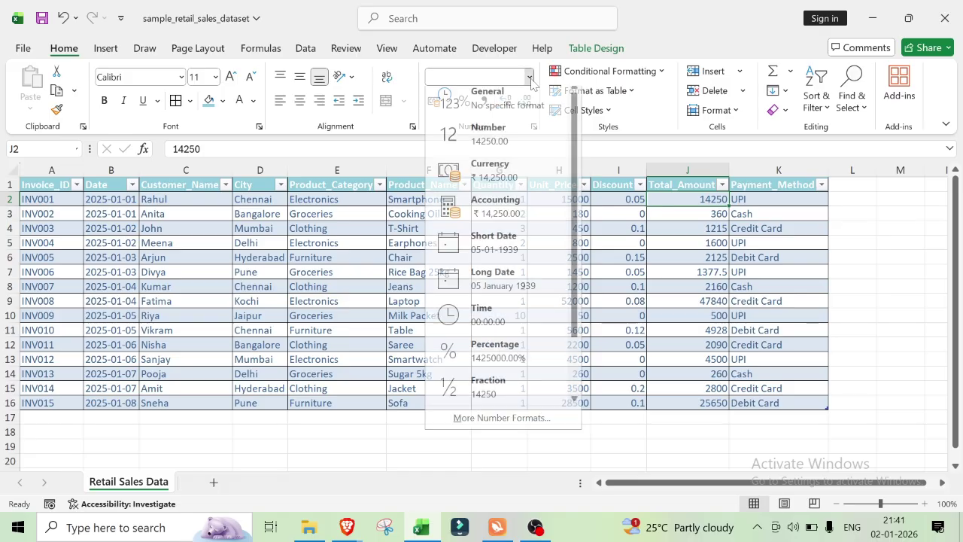
pyautogui.click(487, 180)
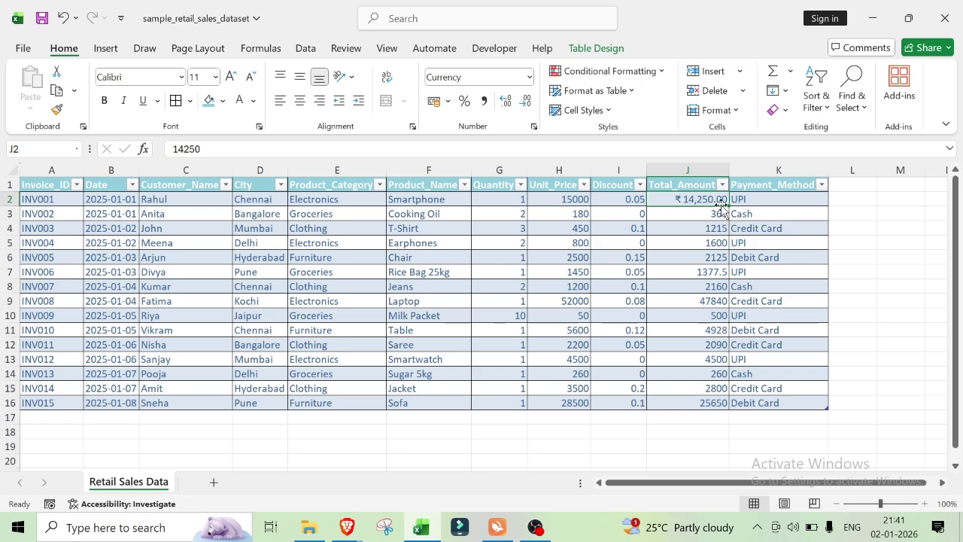
pyautogui.click(507, 103)
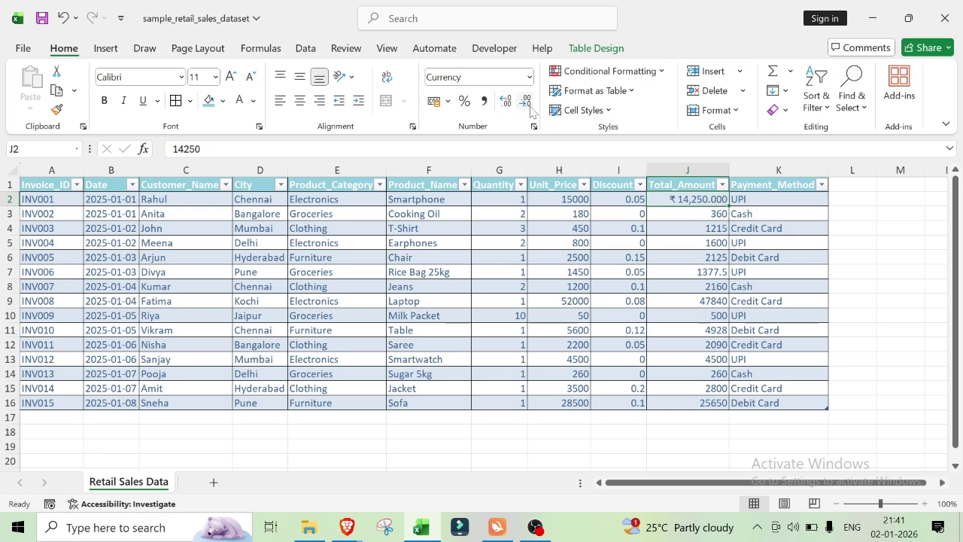
pyautogui.click(529, 103)
pyautogui.click(529, 103)
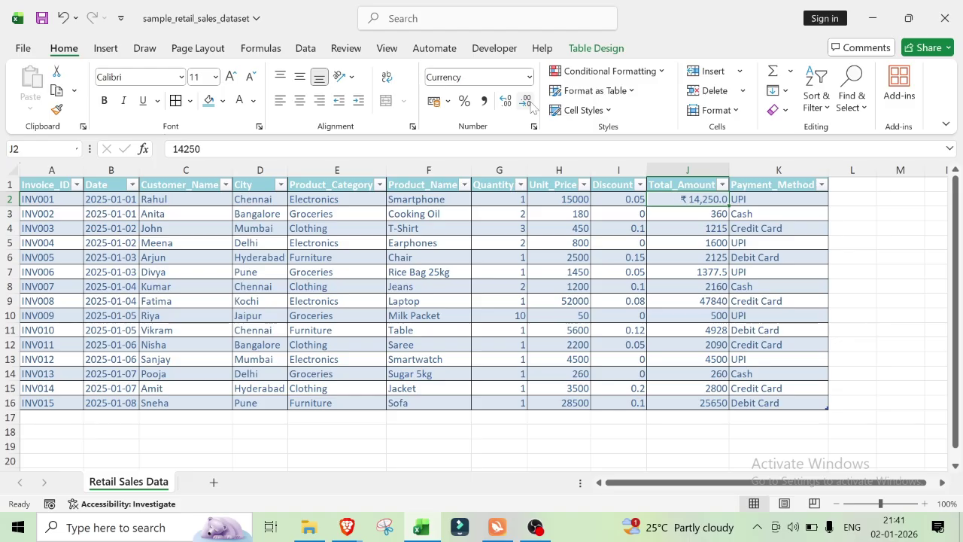
pyautogui.click(529, 103)
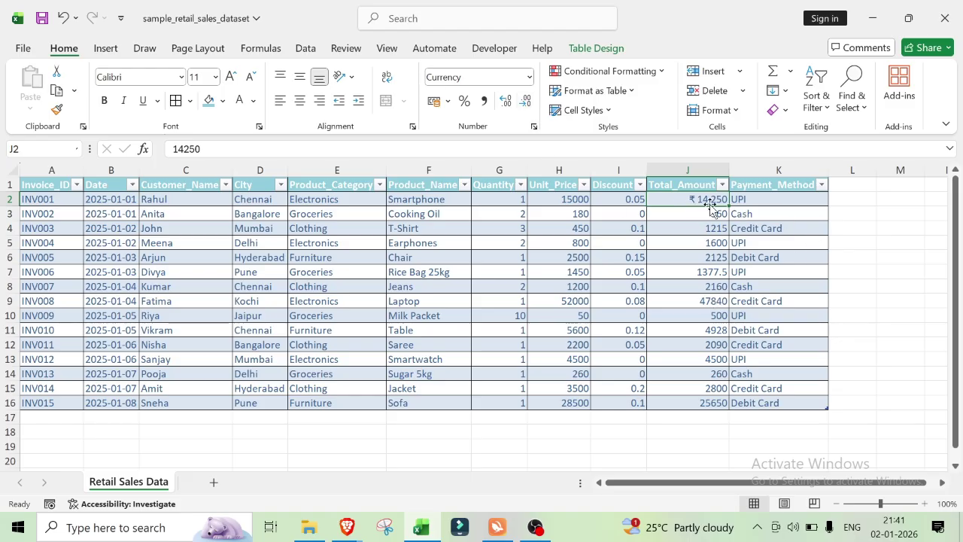
# Format the entire Total_Amount column as Currency with no decimal places.
pyautogui.click(689, 167)
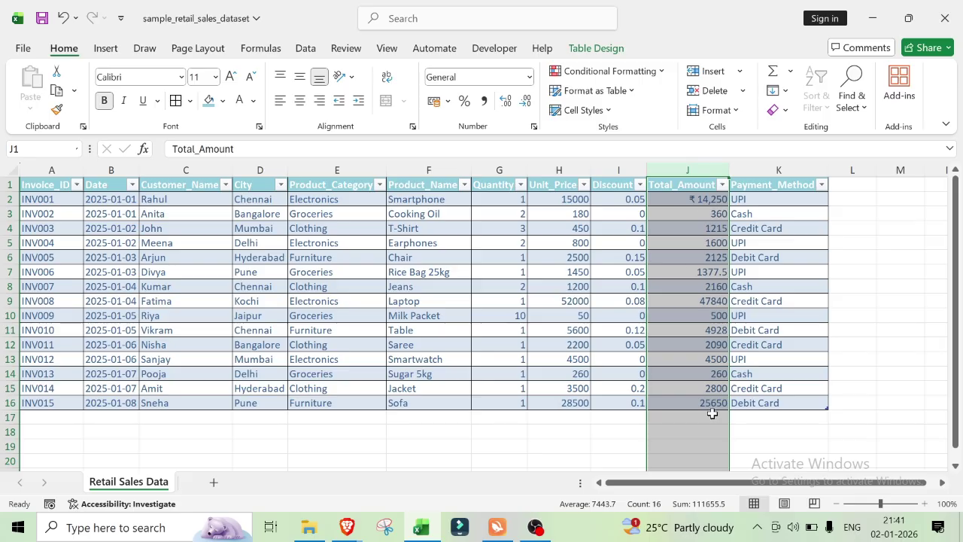
pyautogui.click(896, 328)
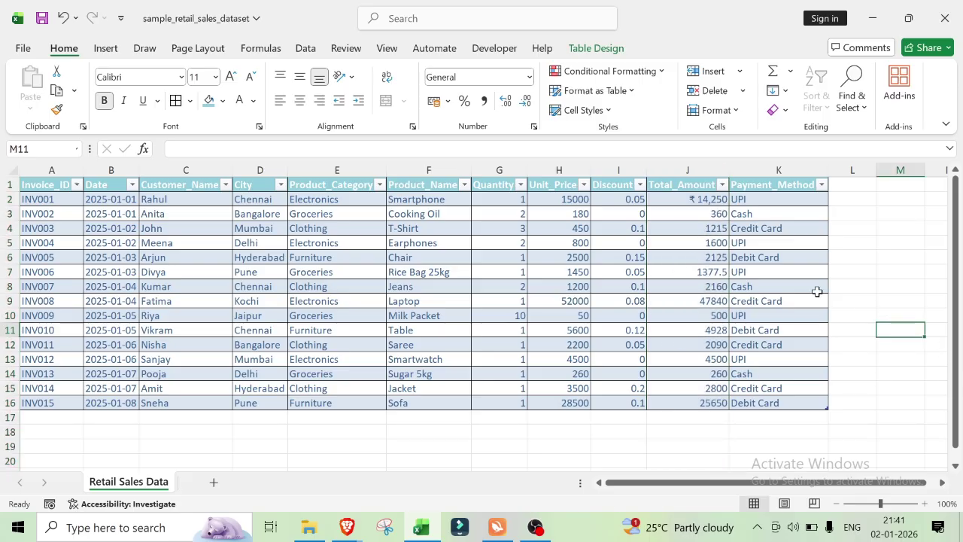
pyautogui.click(688, 169)
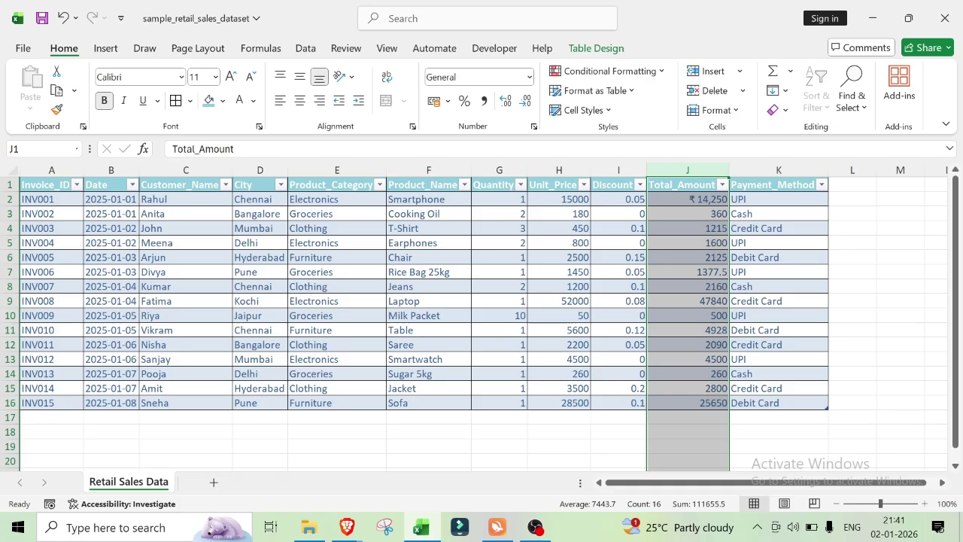
pyautogui.click(530, 77)
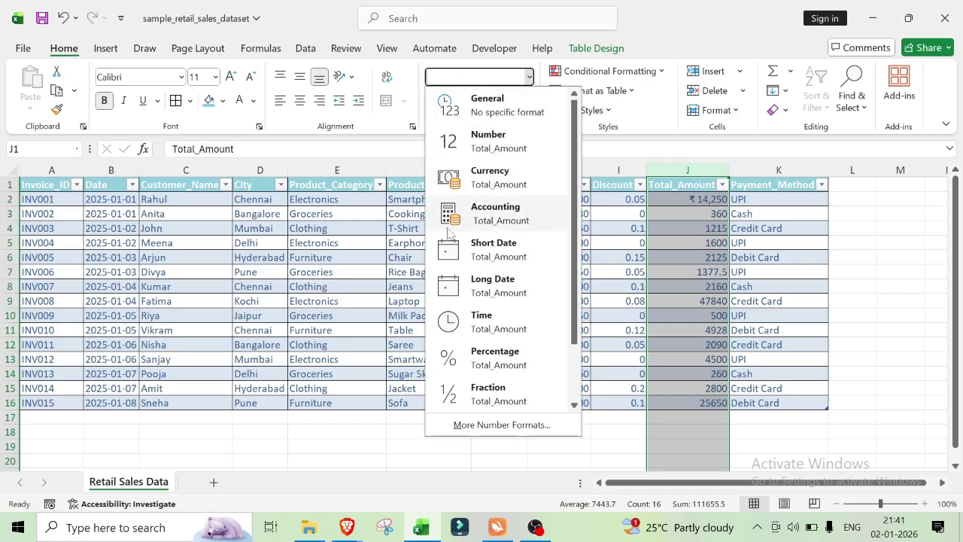
pyautogui.click(486, 181)
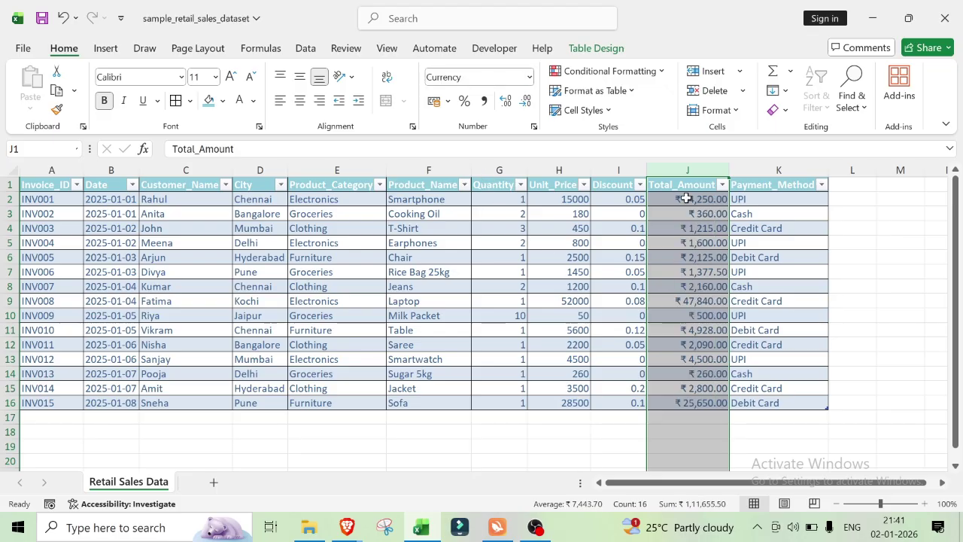
pyautogui.click(527, 104)
pyautogui.click(527, 104)
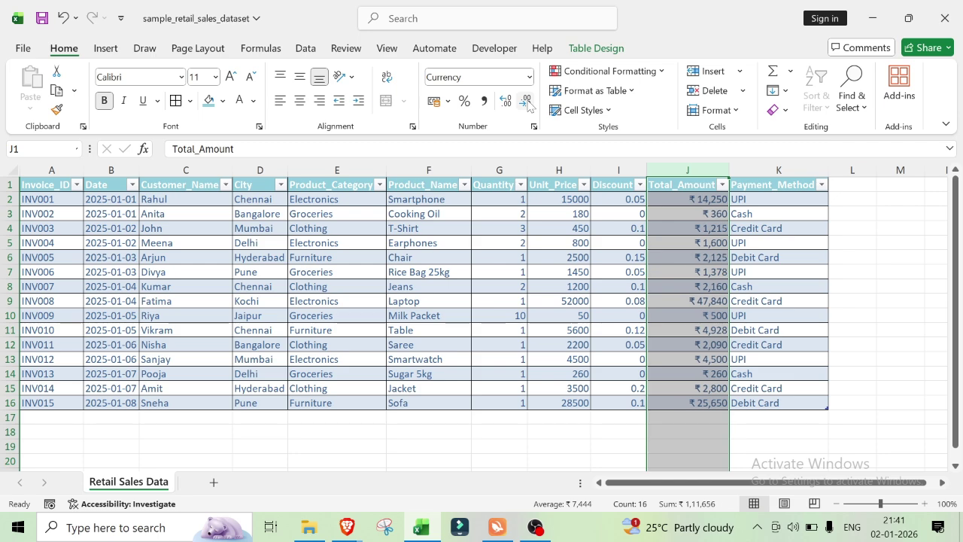
pyautogui.click(893, 261)
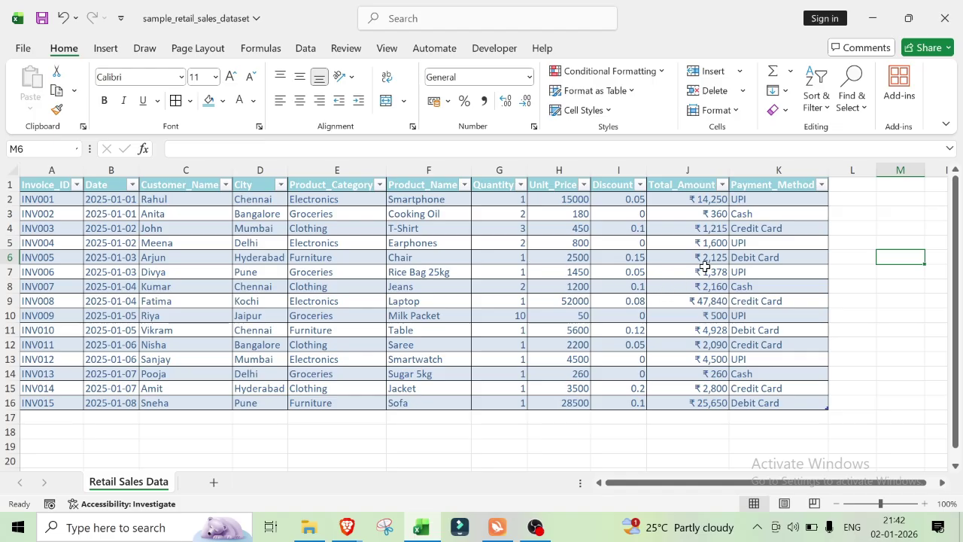
# Filter the Payment_Method column to show only UPI rows.
pyautogui.click(821, 185)
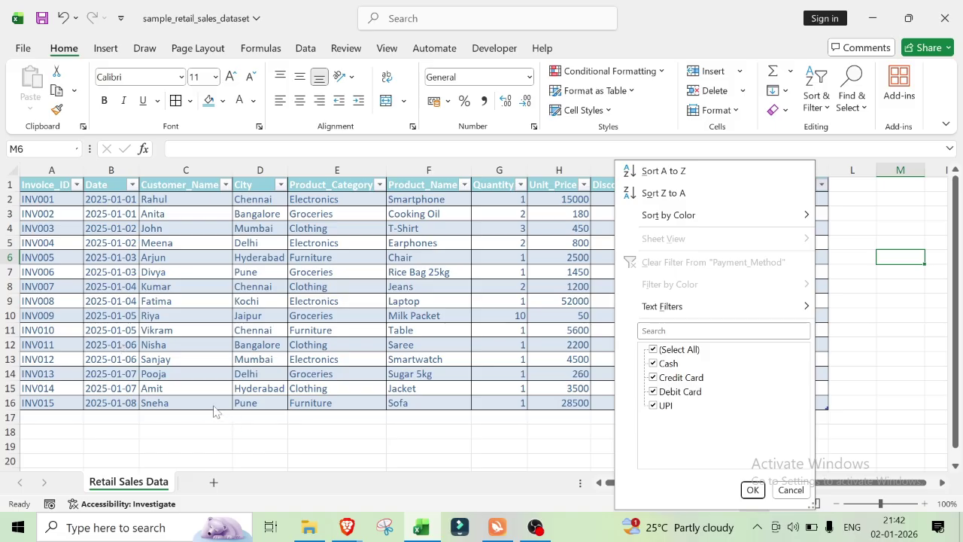
pyautogui.click(653, 350)
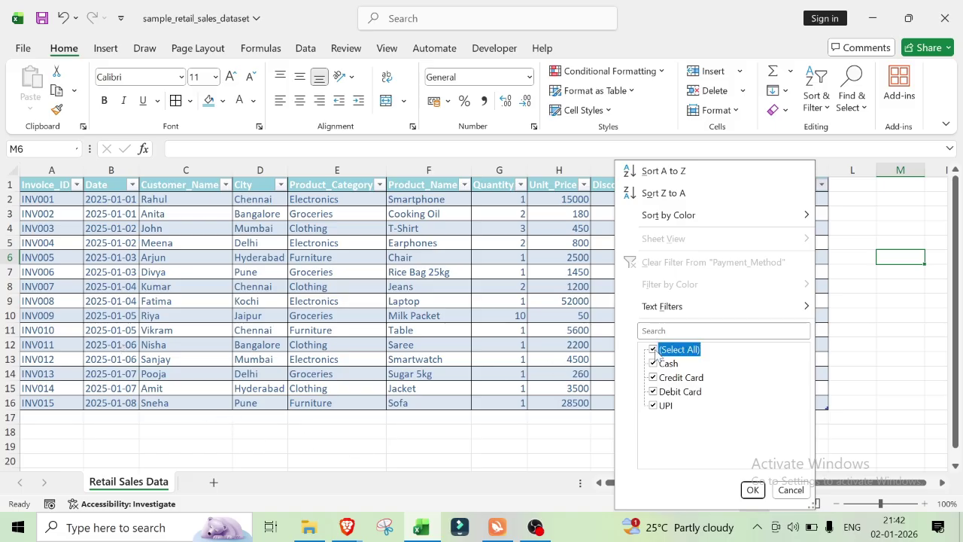
pyautogui.click(660, 406)
pyautogui.click(752, 490)
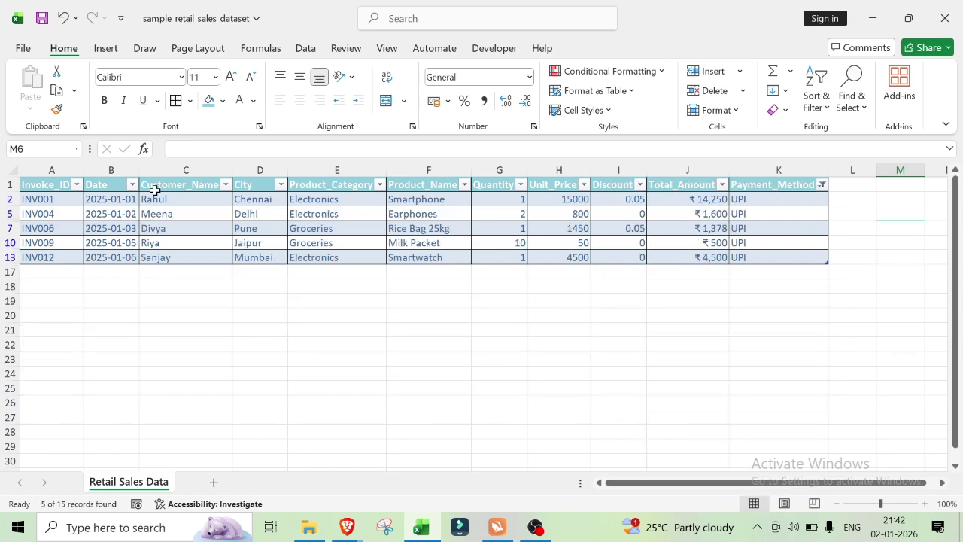
# Reset the Payment_Method filter to include all payment methods.
pyautogui.click(821, 184)
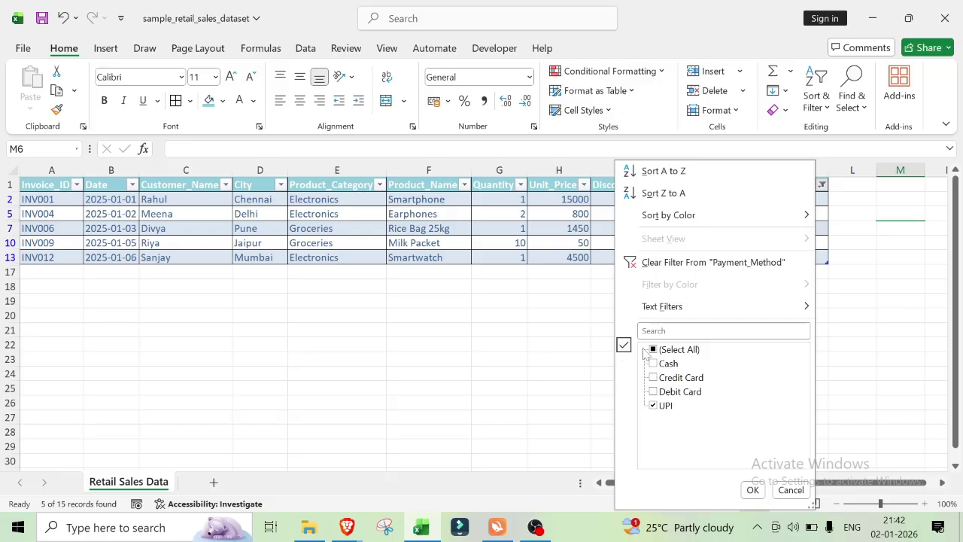
pyautogui.click(653, 350)
pyautogui.click(752, 489)
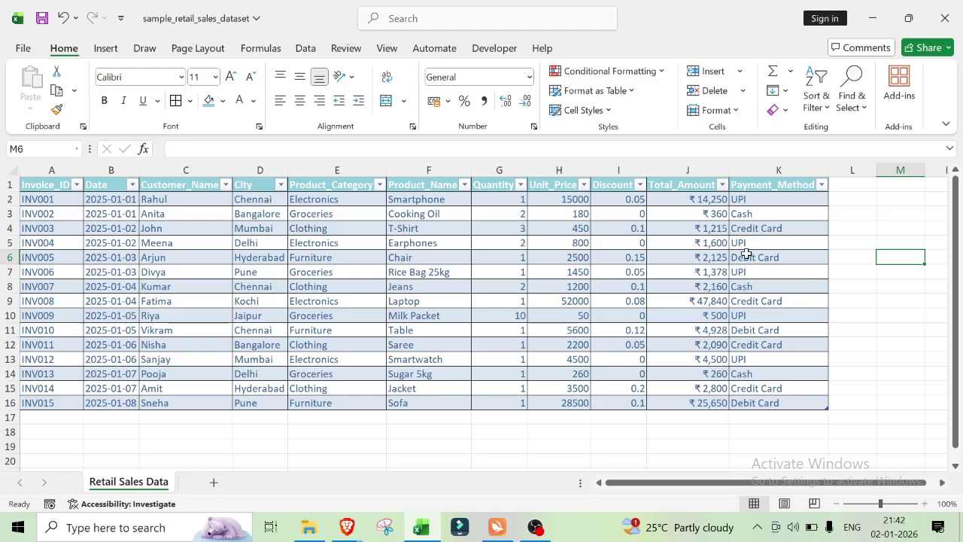
# Filter the Payment_Method column to show only Cash rows.
pyautogui.click(822, 186)
pyautogui.click(653, 350)
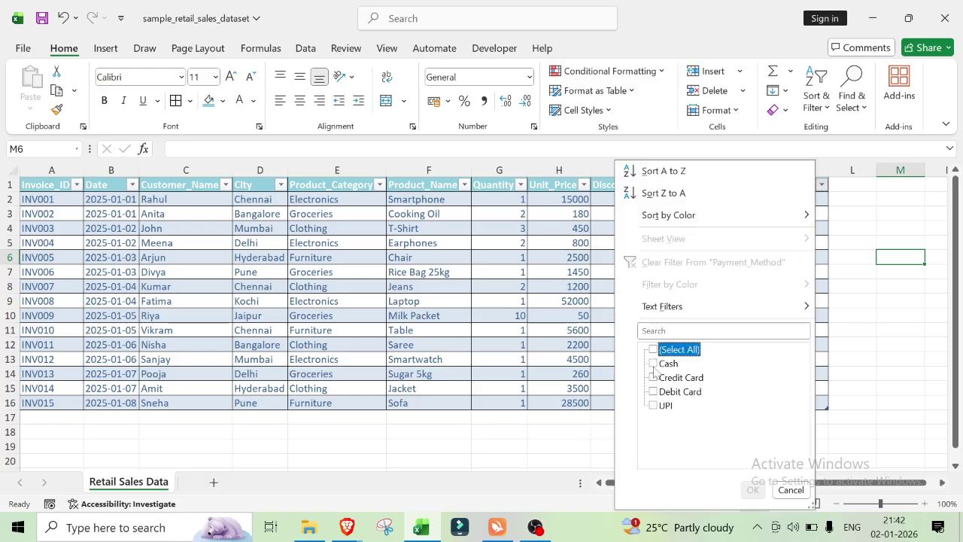
pyautogui.click(653, 363)
pyautogui.click(751, 489)
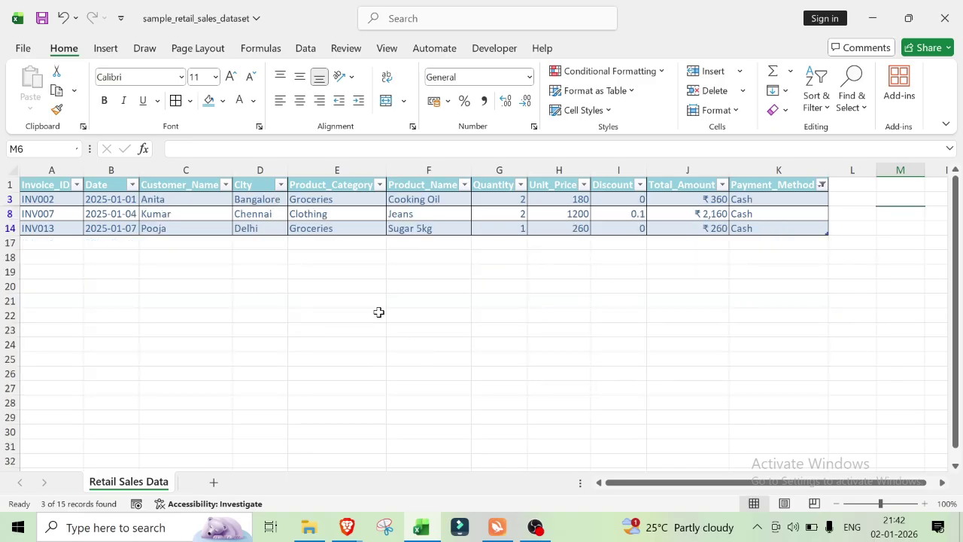
# Select all payment methods again in the Payment_Method filter to show every row.
pyautogui.click(822, 186)
pyautogui.click(658, 352)
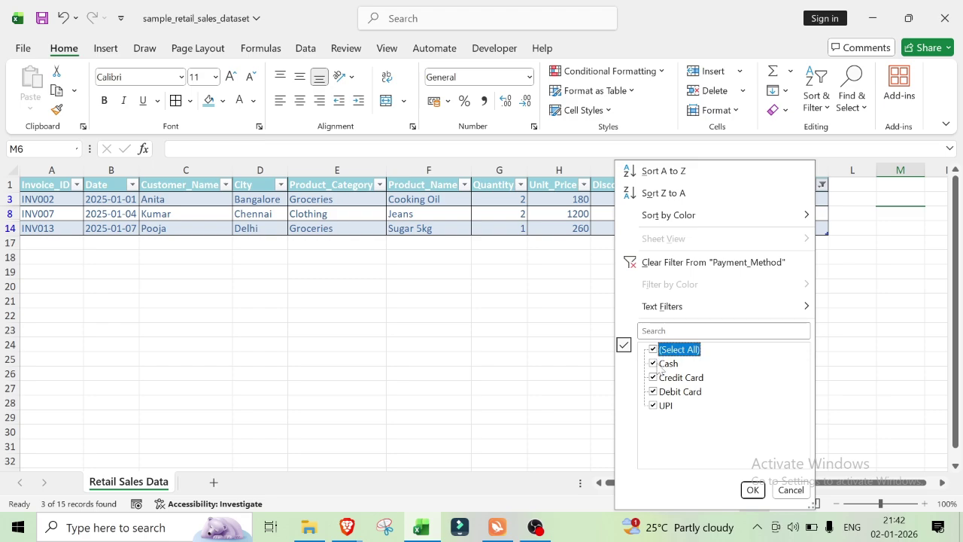
pyautogui.click(752, 489)
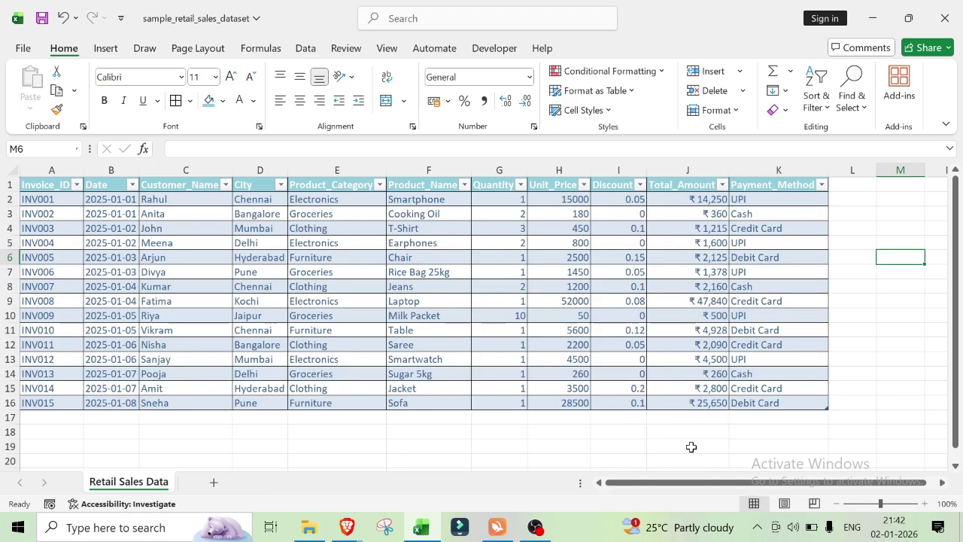
# Look through the filter values of the Total_Amount column, keeping all of them selected.
pyautogui.click(722, 185)
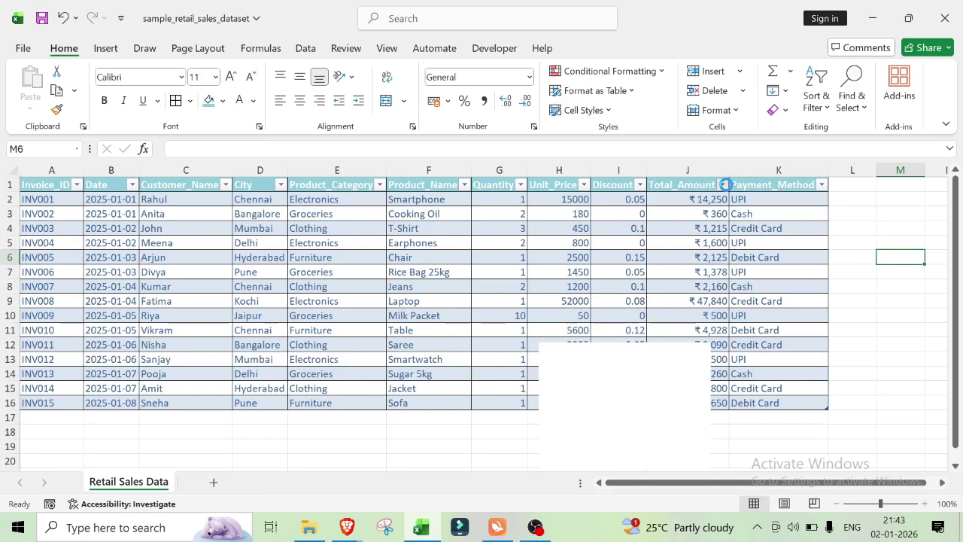
pyautogui.scroll(-5, 583, 404)
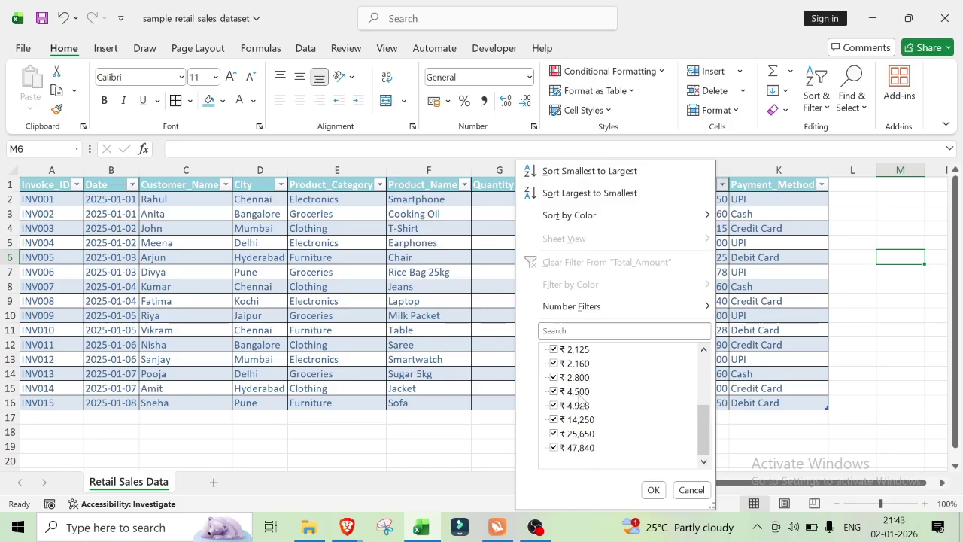
pyautogui.scroll(5, 571, 404)
pyautogui.scroll(-5, 571, 405)
pyautogui.scroll(5, 569, 457)
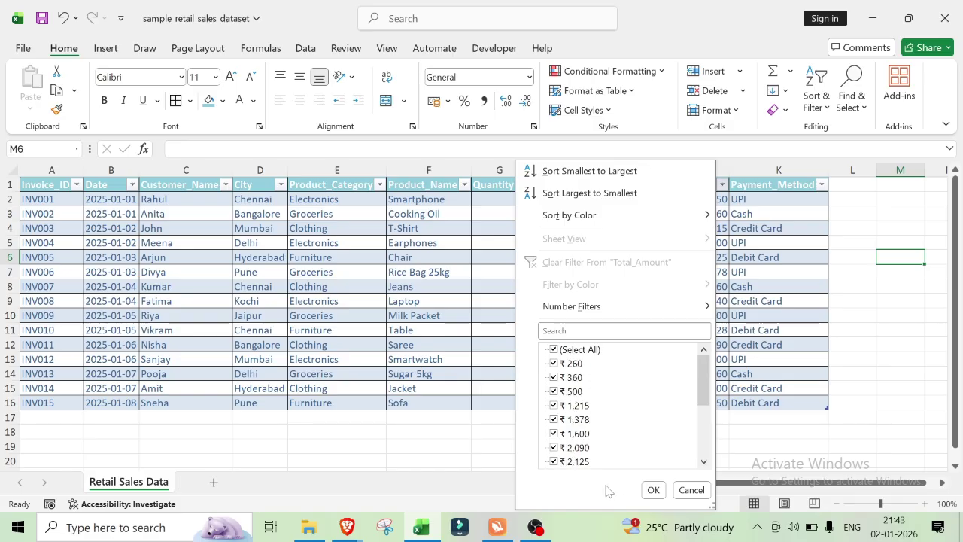
pyautogui.click(652, 490)
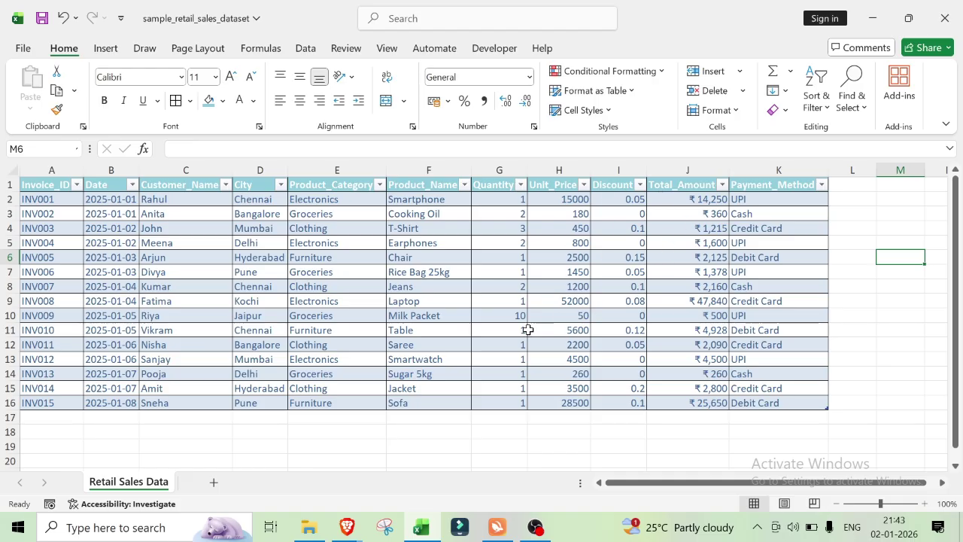
# Filter the Product_Name column to show only Earphones.
pyautogui.click(466, 184)
pyautogui.scroll(-3, 323, 398)
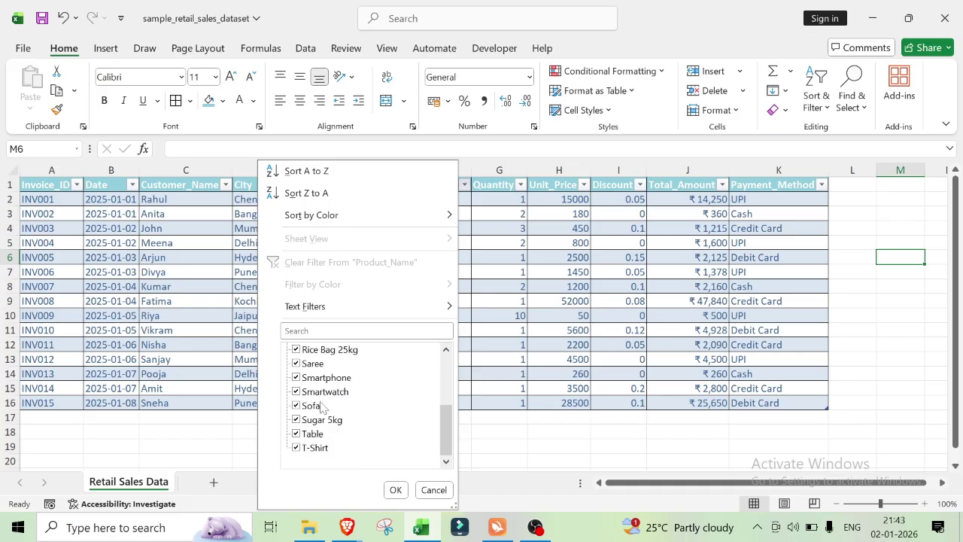
pyautogui.scroll(3, 320, 407)
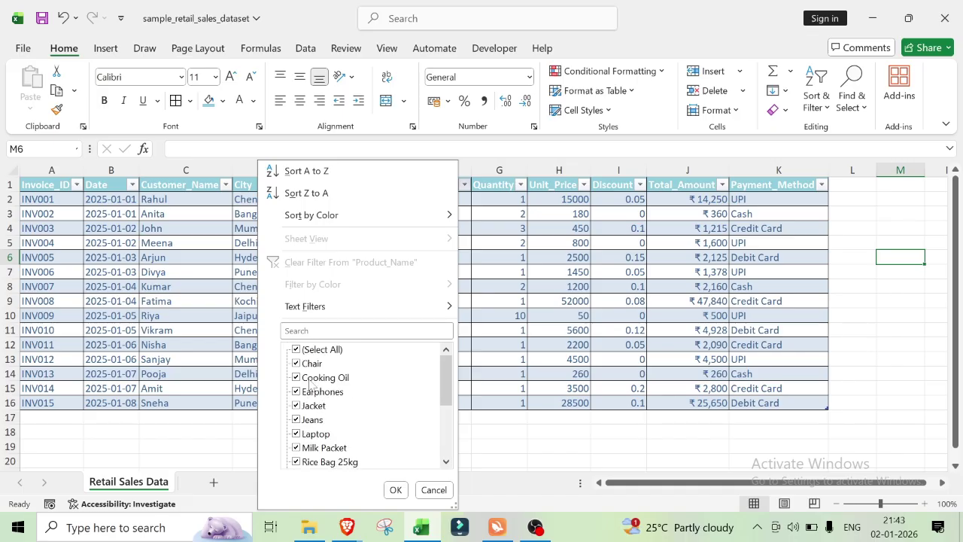
pyautogui.click(299, 352)
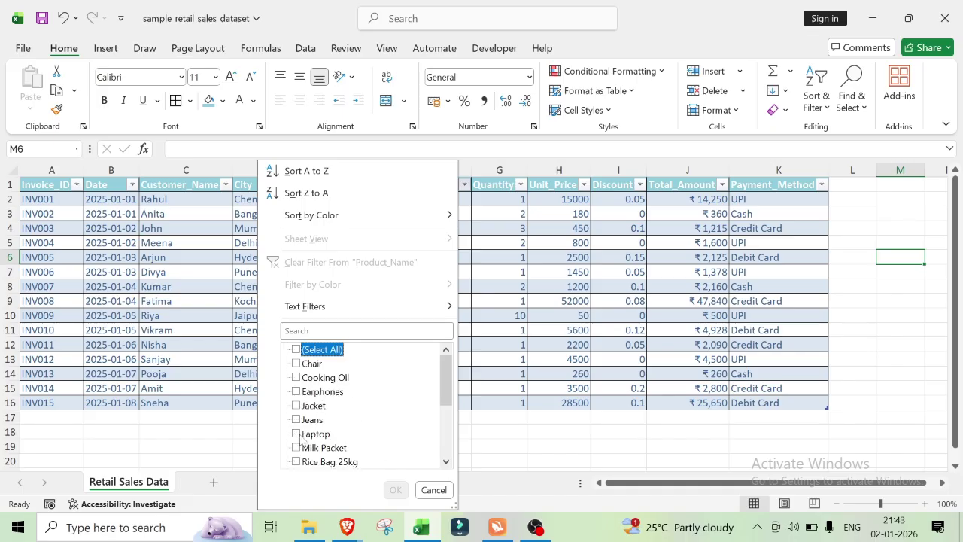
pyautogui.click(296, 393)
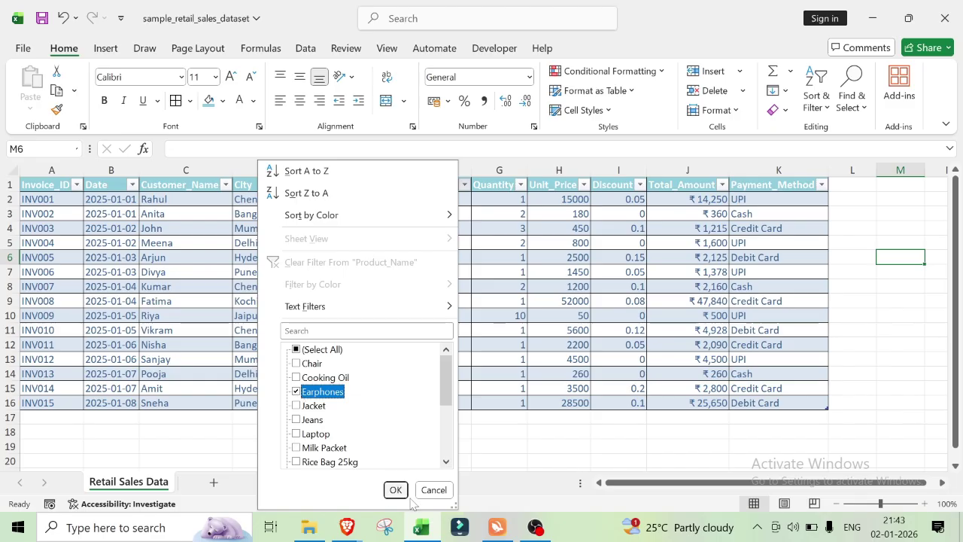
pyautogui.click(395, 490)
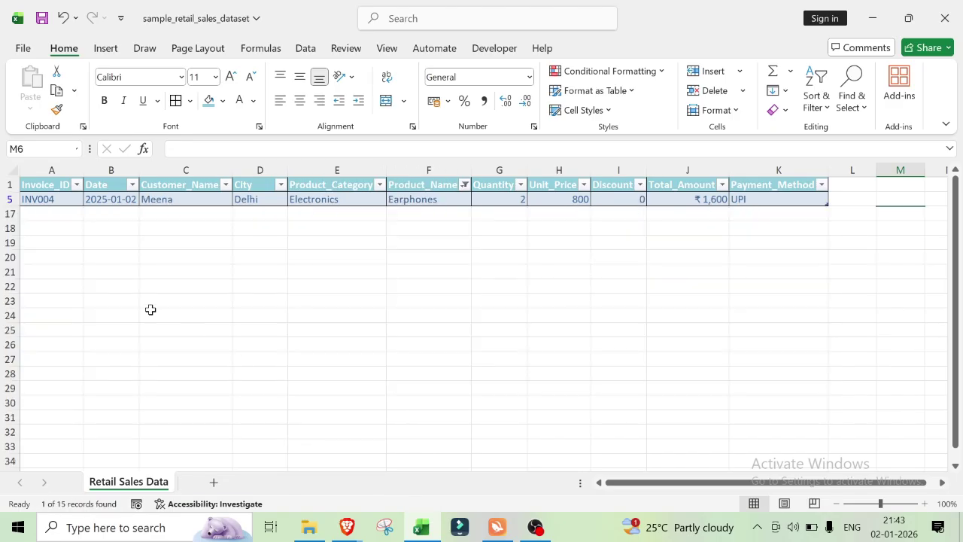
pyautogui.click(521, 186)
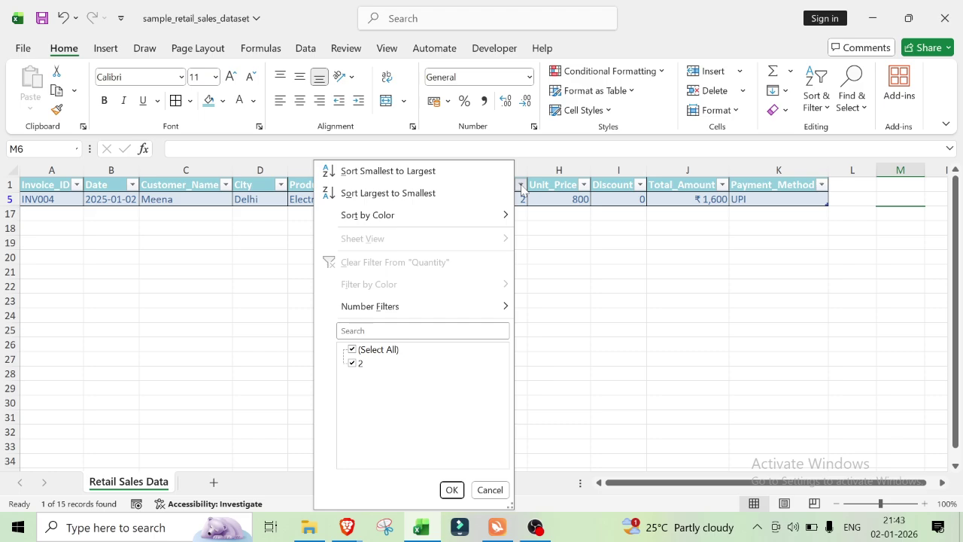
pyautogui.click(521, 185)
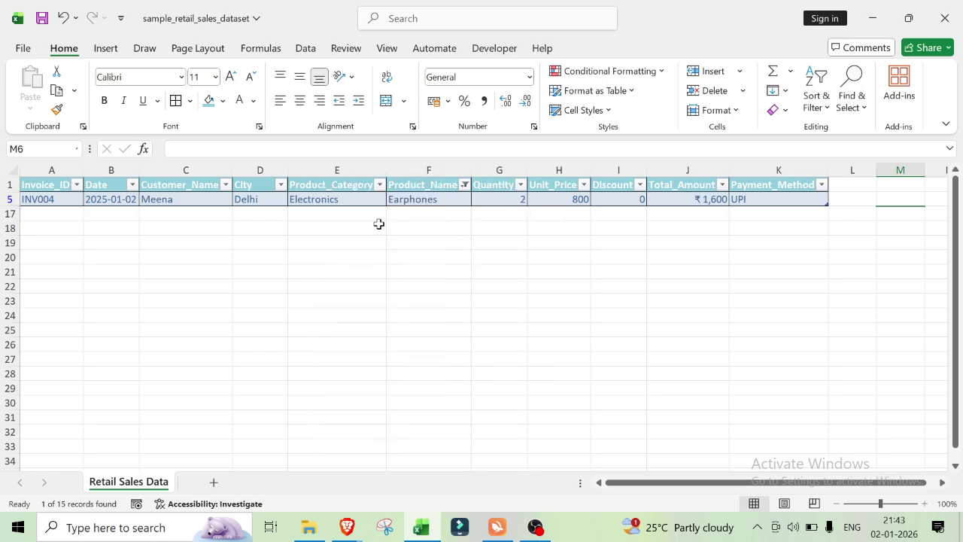
# Change the Product_Name column filter to show only Smartphone.
pyautogui.click(464, 185)
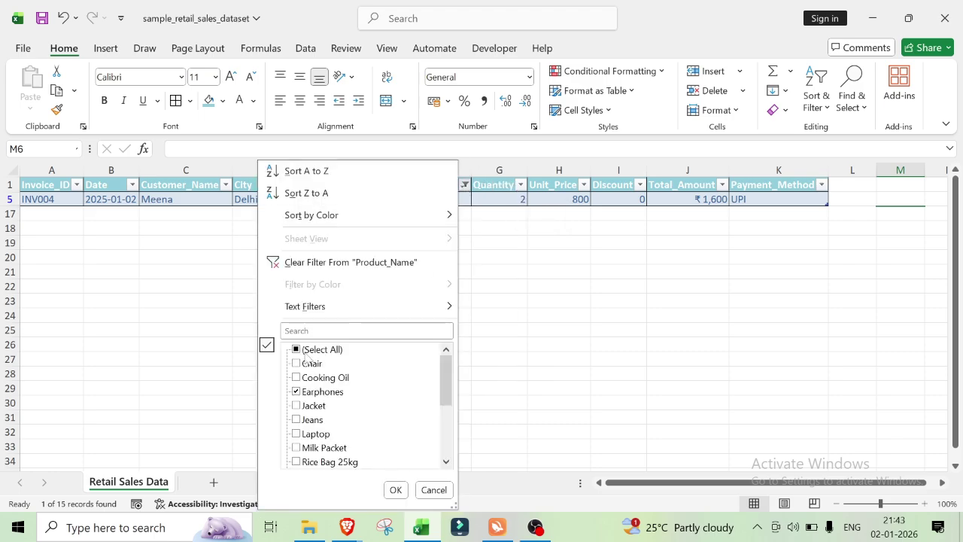
pyautogui.click(298, 350)
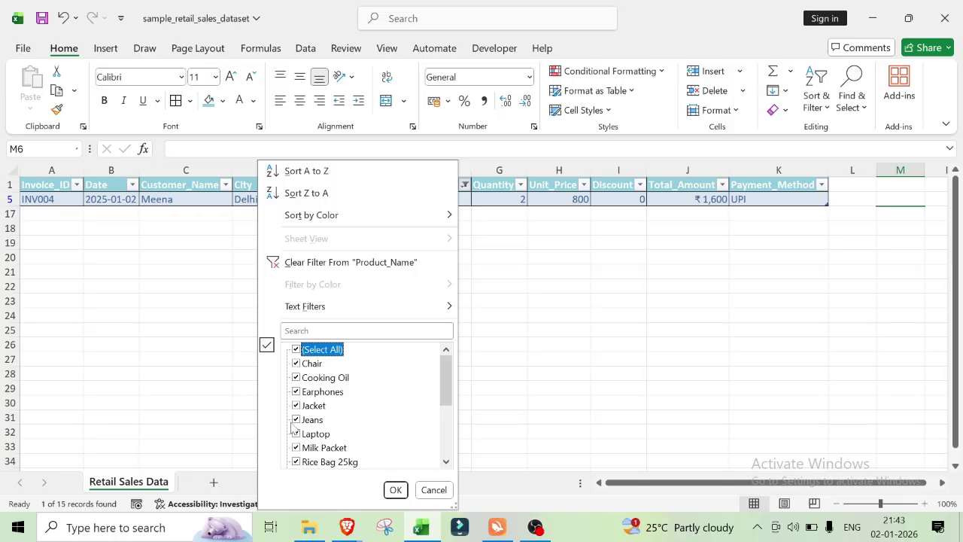
pyautogui.scroll(-2, 326, 444)
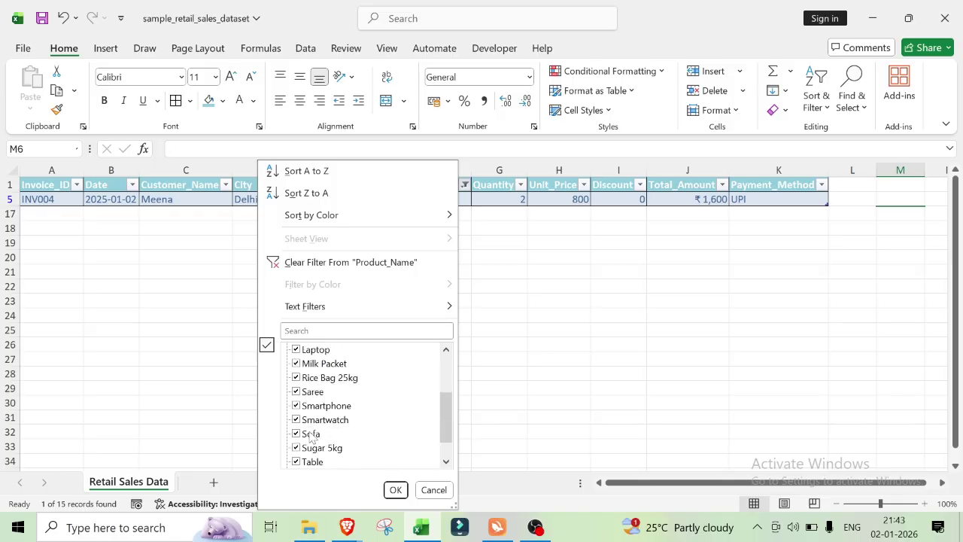
pyautogui.scroll(2, 307, 398)
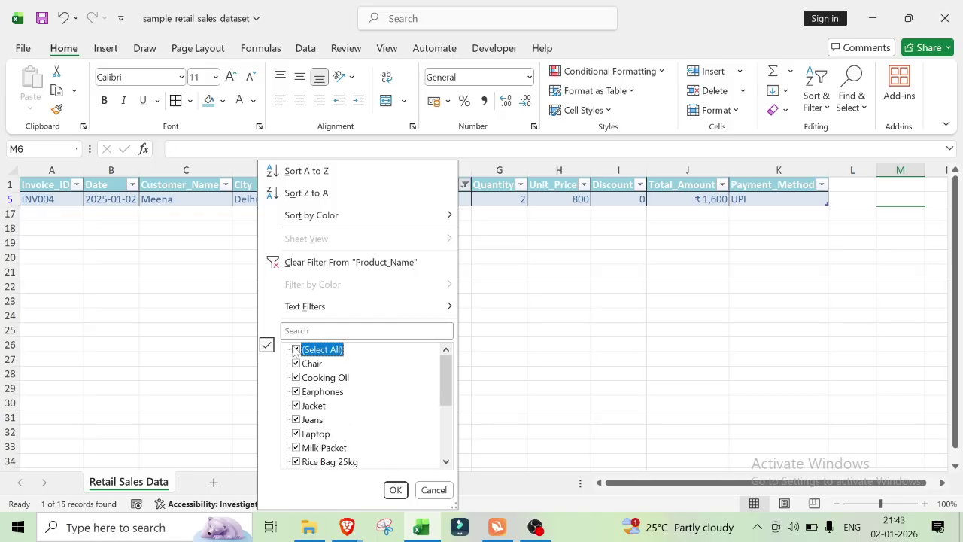
pyautogui.click(295, 350)
pyautogui.scroll(-2, 316, 440)
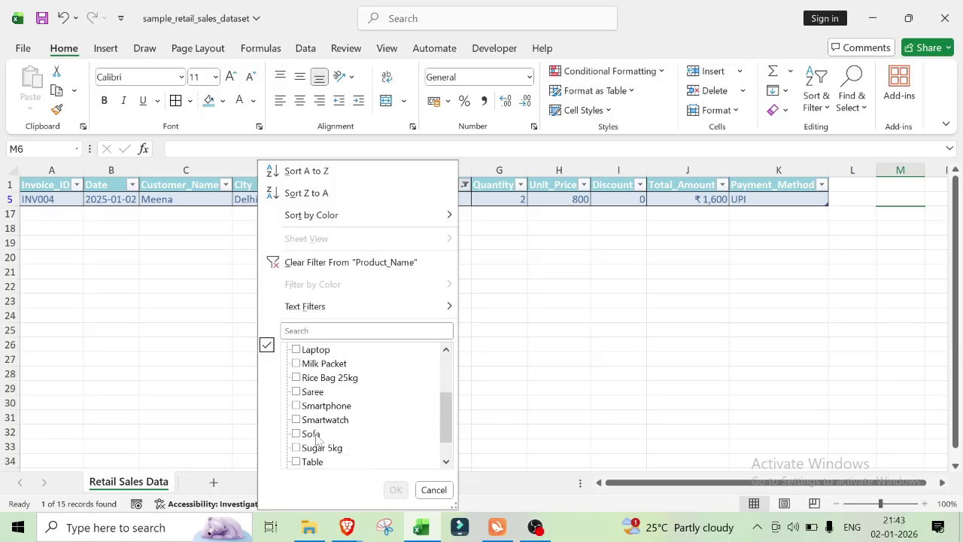
pyautogui.click(297, 406)
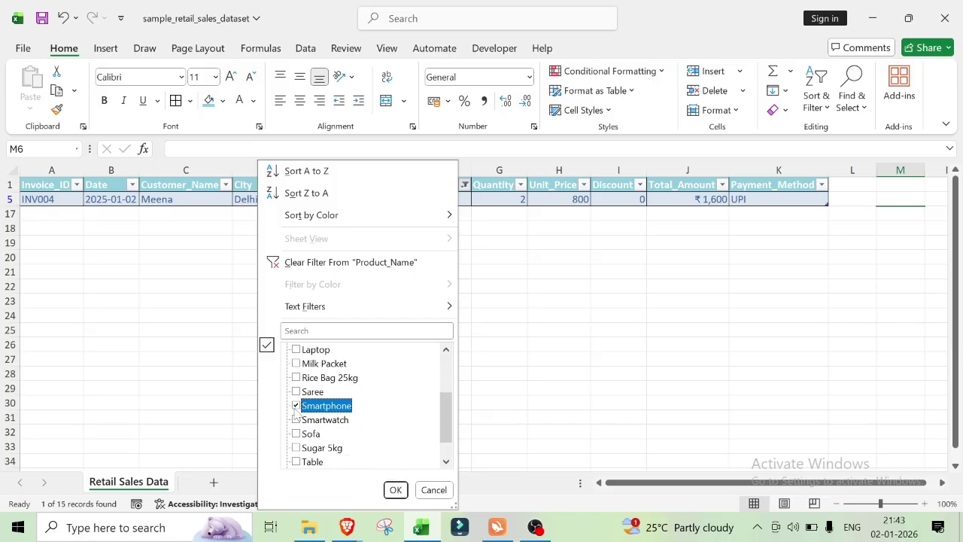
pyautogui.click(394, 490)
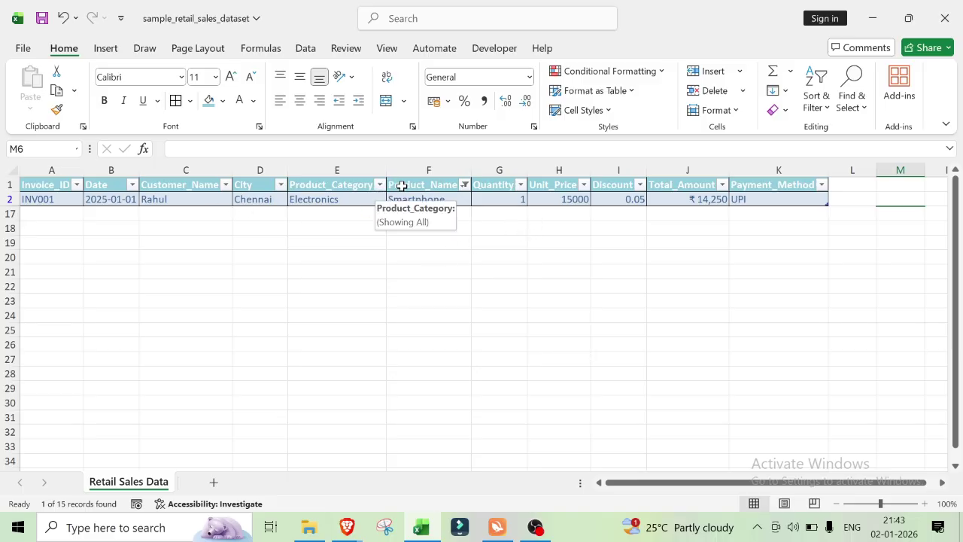
# Change the Product_Name column filter to show only Cooking Oil.
pyautogui.click(465, 185)
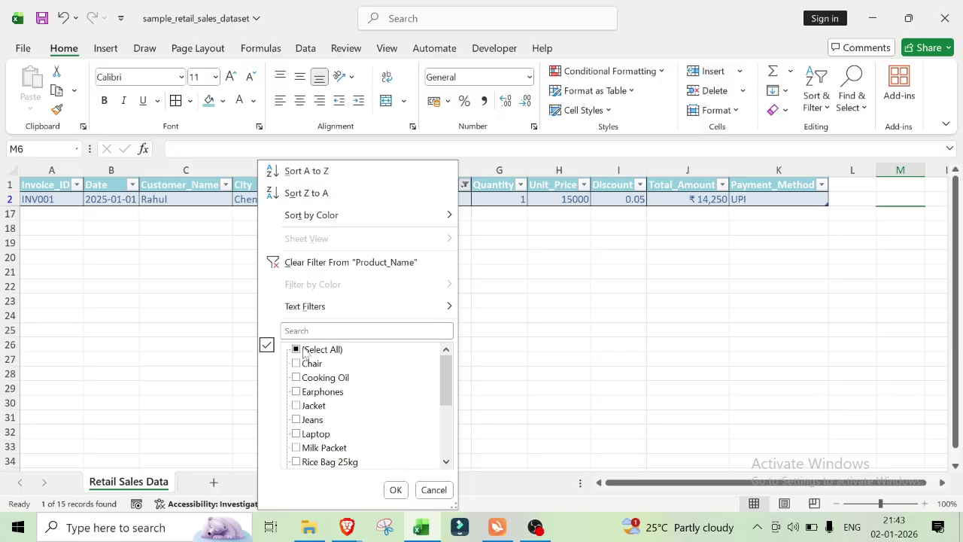
pyautogui.click(296, 349)
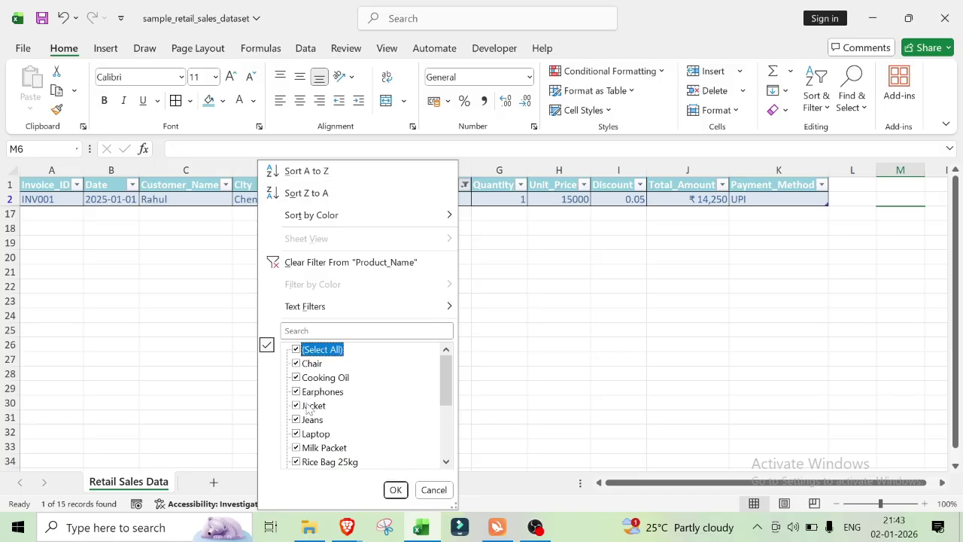
pyautogui.click(295, 350)
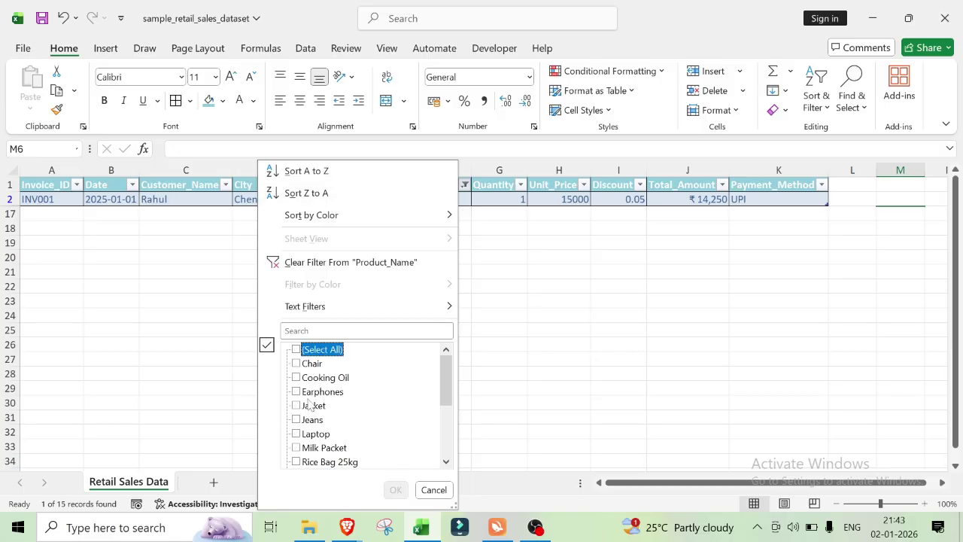
pyautogui.click(296, 378)
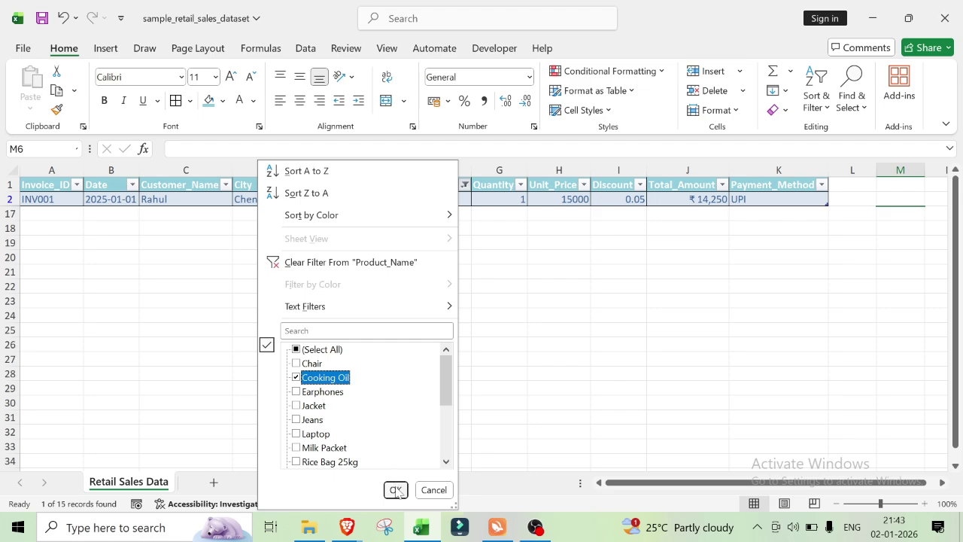
pyautogui.click(395, 487)
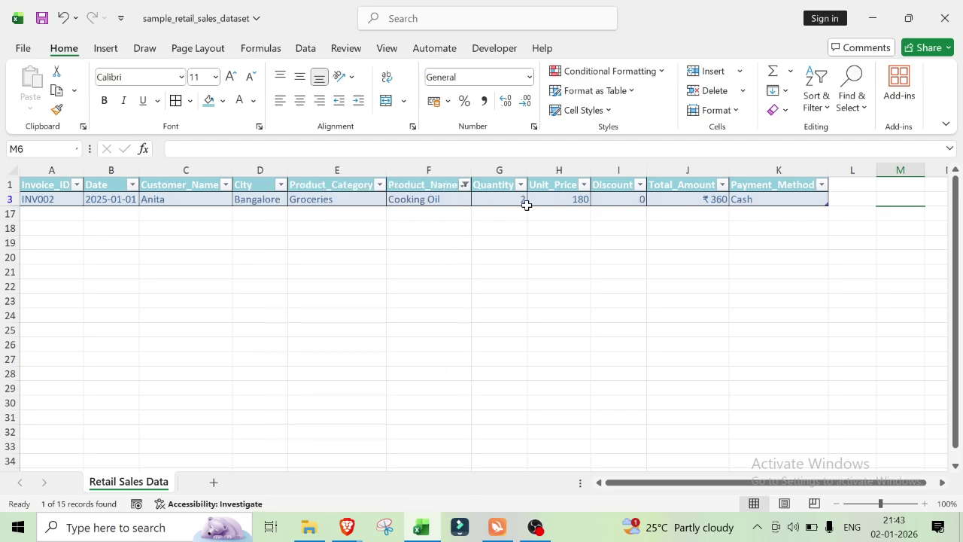
# Check the filter values offered for the Product_Category column, keeping all of them selected.
pyautogui.click(379, 184)
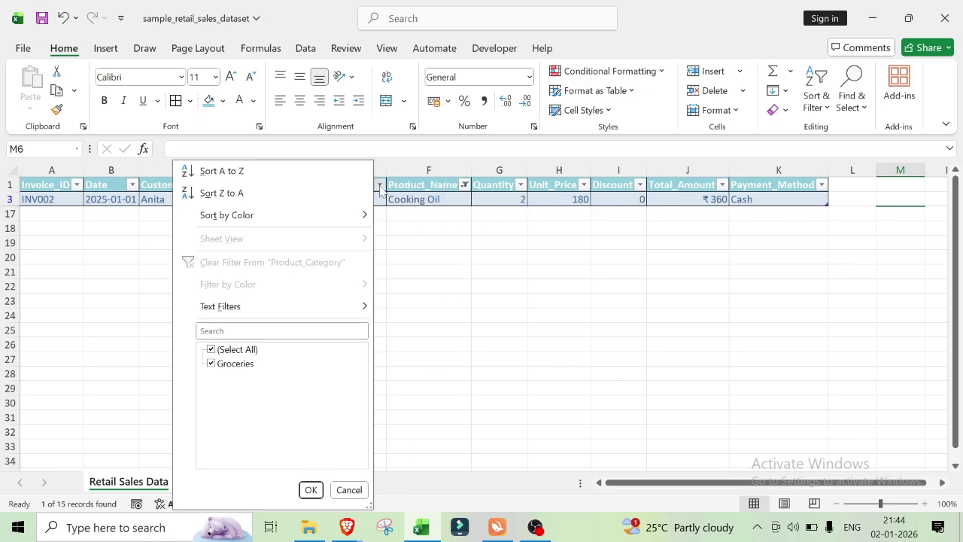
pyautogui.click(212, 350)
pyautogui.click(211, 350)
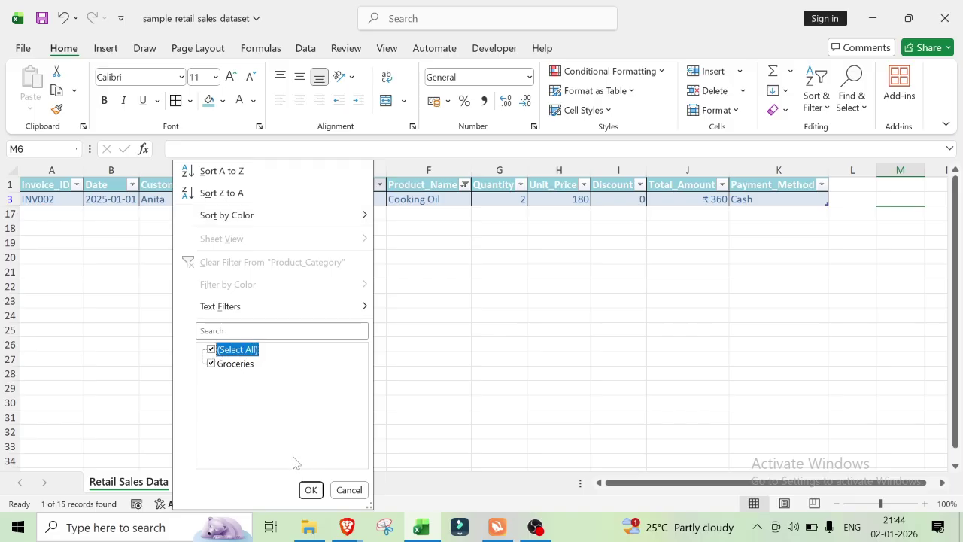
pyautogui.click(310, 490)
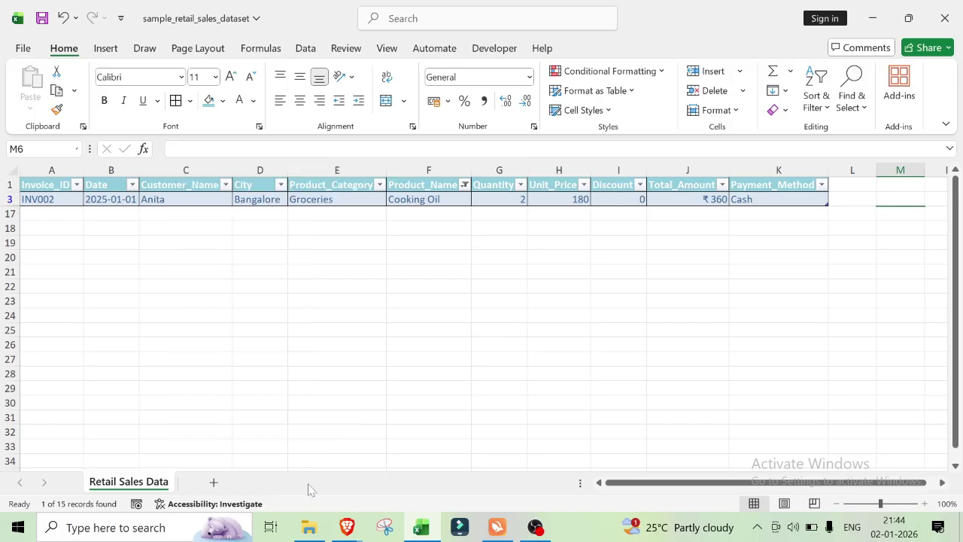
# Select all products again in the Product_Name filter to show every row.
pyautogui.click(466, 186)
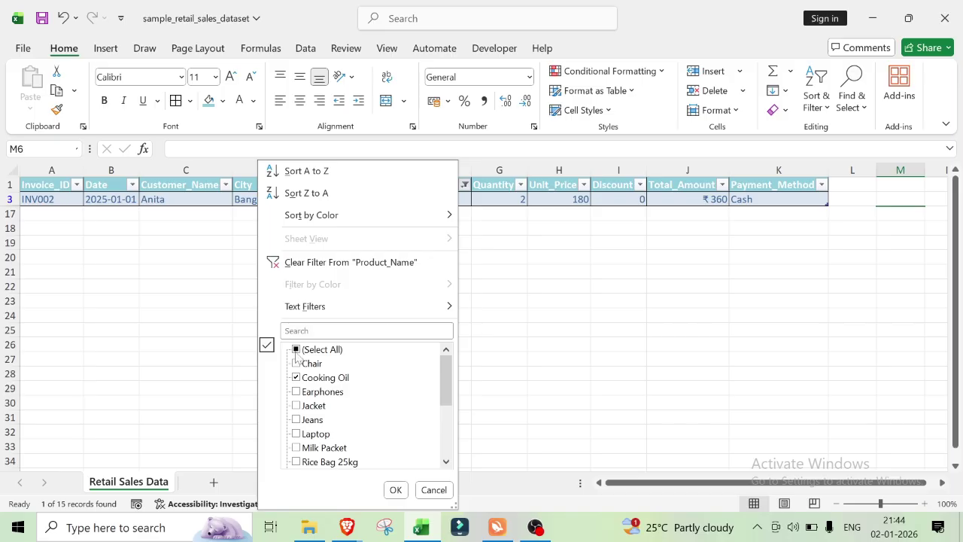
pyautogui.click(297, 350)
pyautogui.click(392, 489)
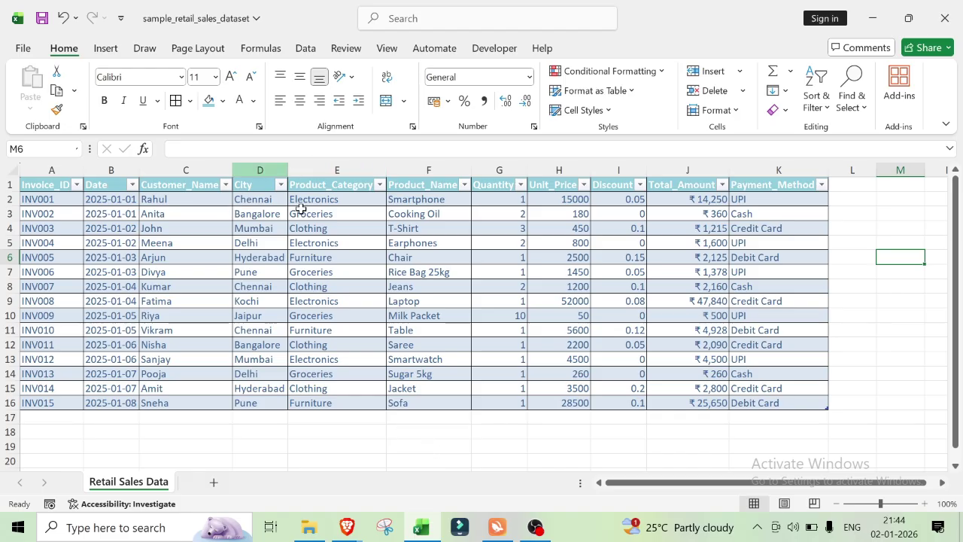
# Filter the City column to show only Chennai rows.
pyautogui.click(279, 187)
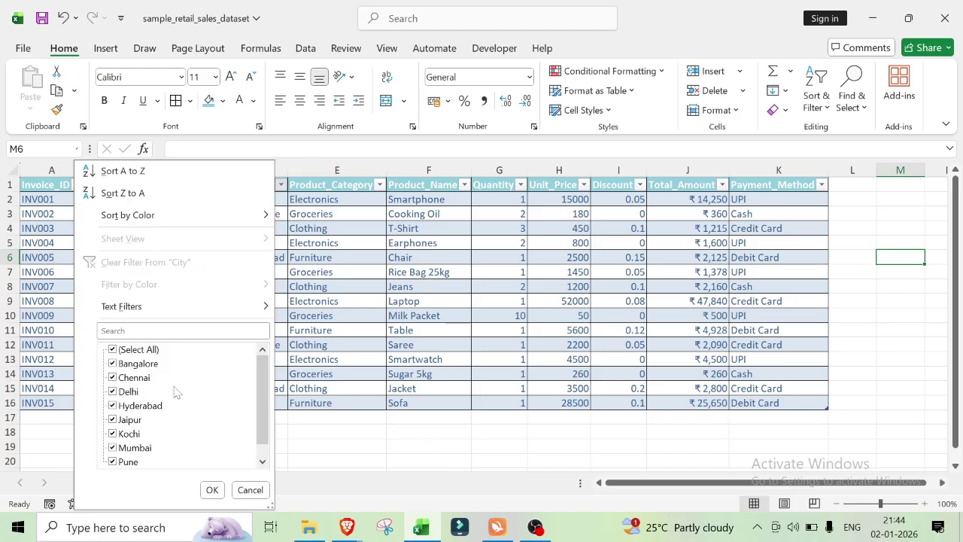
pyautogui.scroll(-1, 171, 406)
pyautogui.scroll(1, 128, 445)
pyautogui.scroll(-1, 138, 412)
pyautogui.scroll(1, 139, 419)
pyautogui.click(113, 349)
pyautogui.click(124, 378)
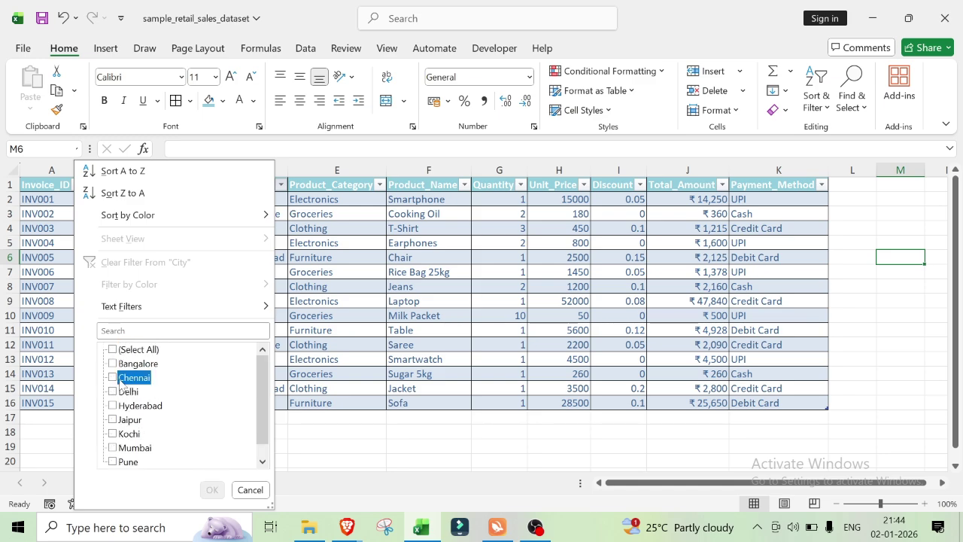
pyautogui.click(211, 489)
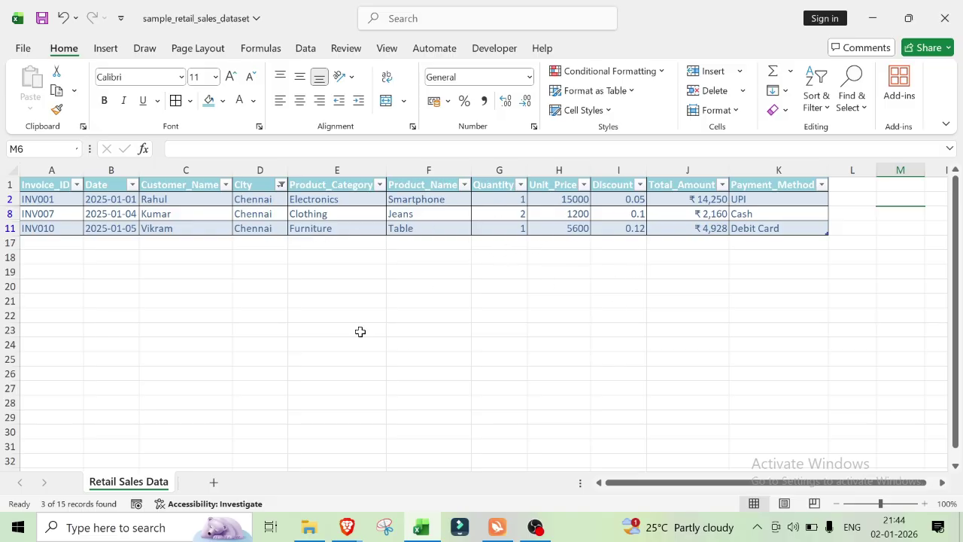
# Select all cities again in the City filter to show every row.
pyautogui.click(284, 186)
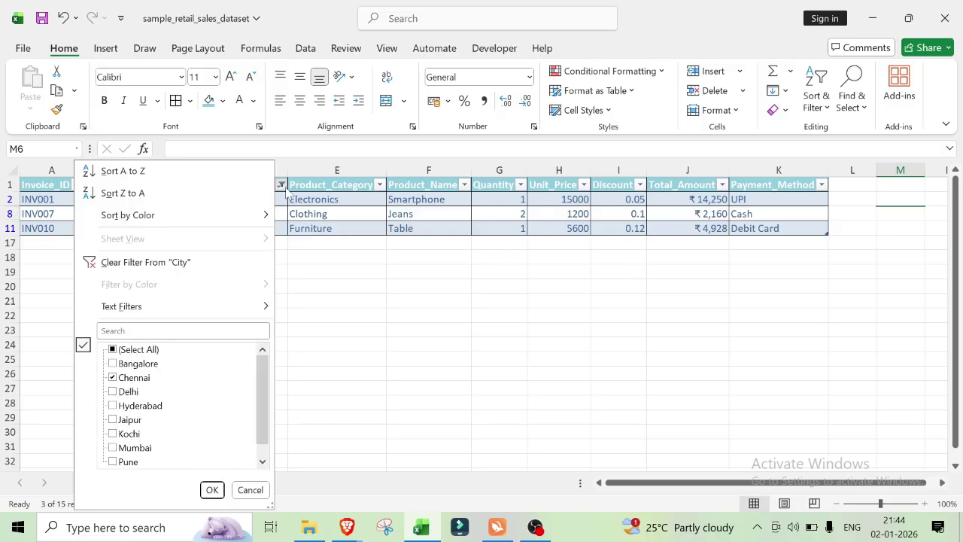
pyautogui.click(113, 350)
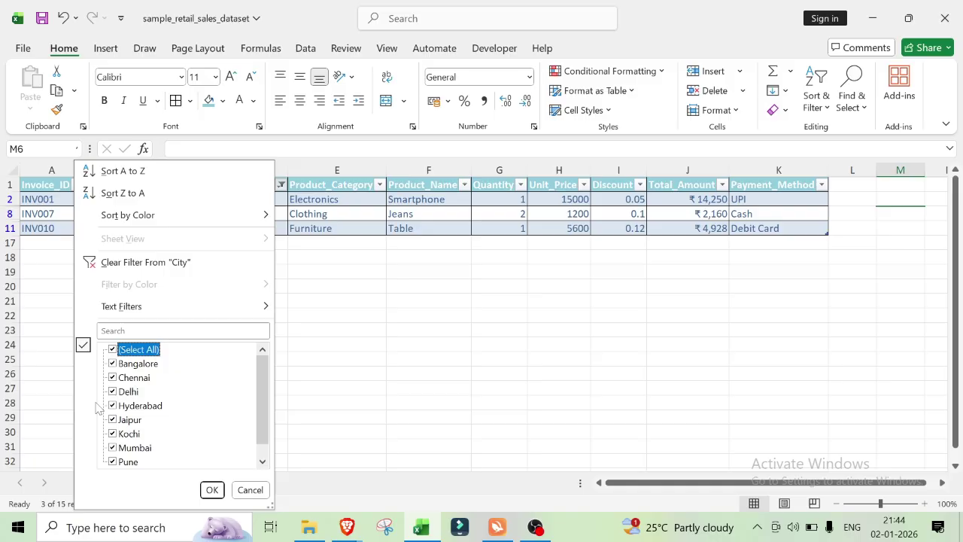
pyautogui.click(212, 490)
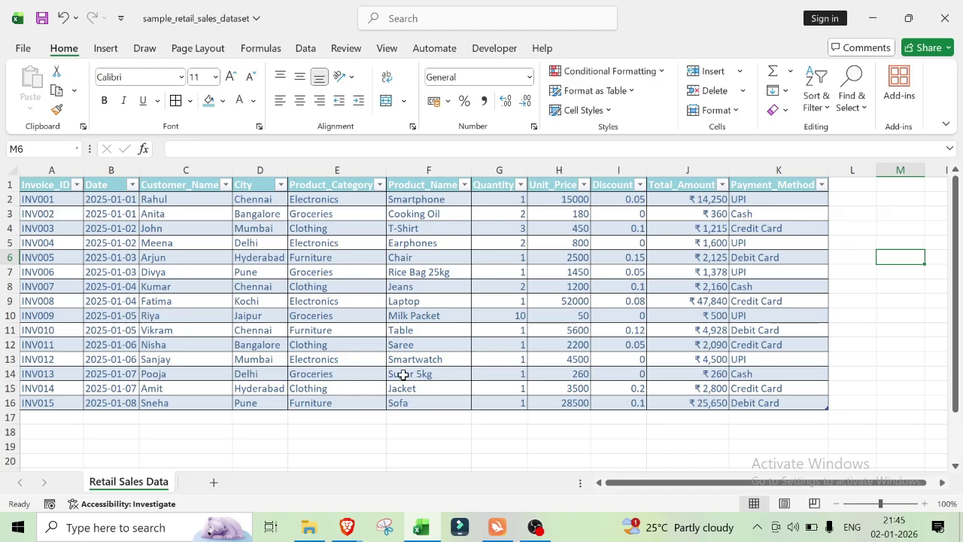
pyautogui.scroll(-3, 389, 406)
pyautogui.scroll(3, 389, 407)
pyautogui.scroll(-4, 423, 323)
pyautogui.scroll(4, 408, 378)
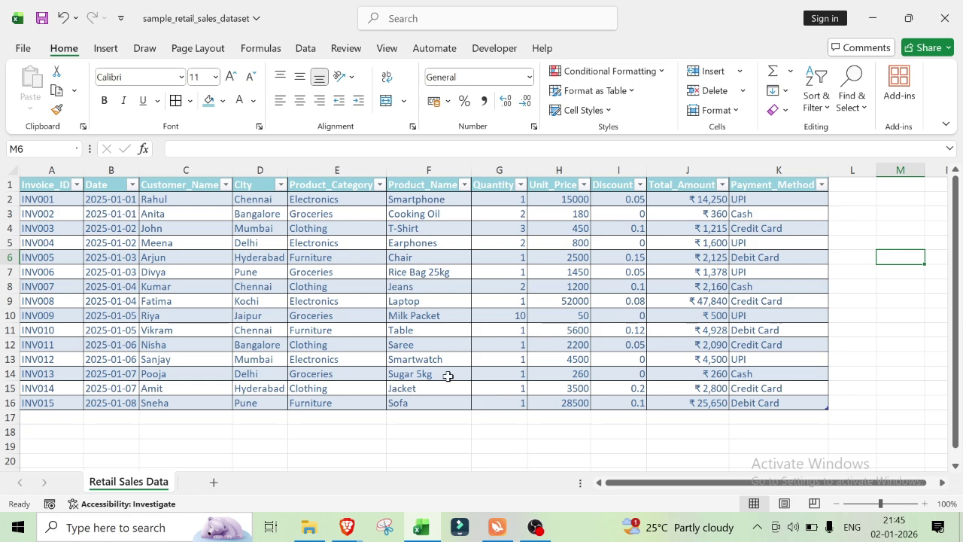
pyautogui.click(535, 528)
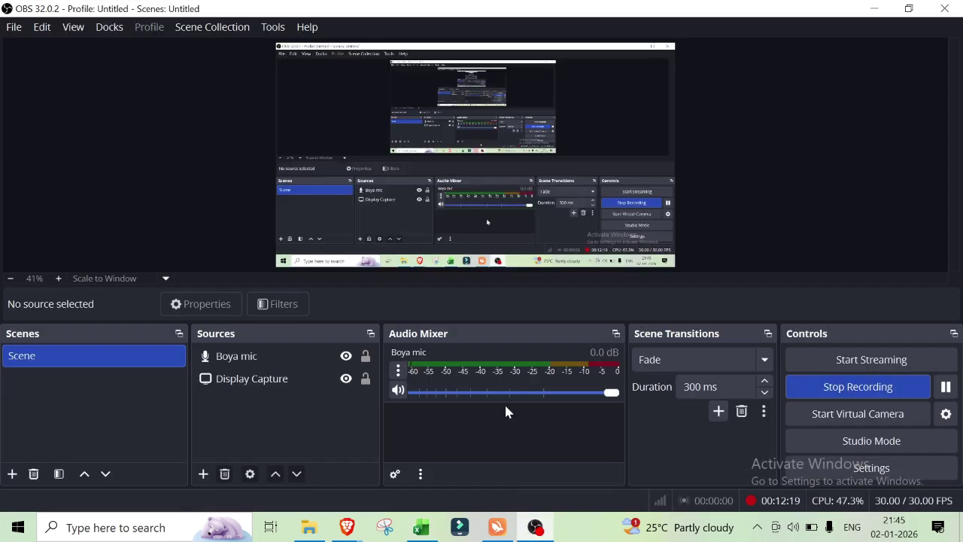